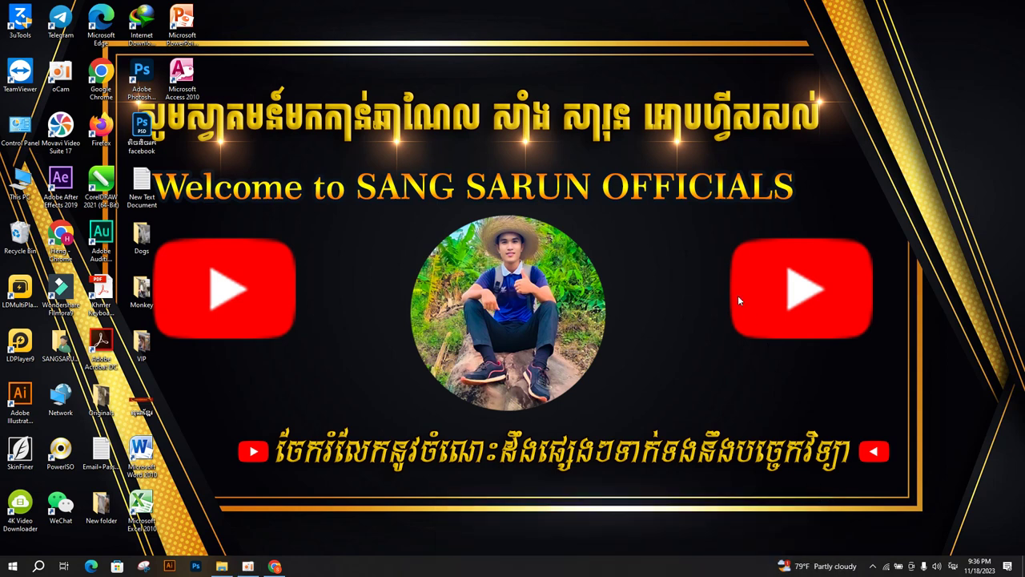
Step: Refresh the desktop repeatedly from its right-click menu
{"action": "right_click", "coordinate": [674, 67]}
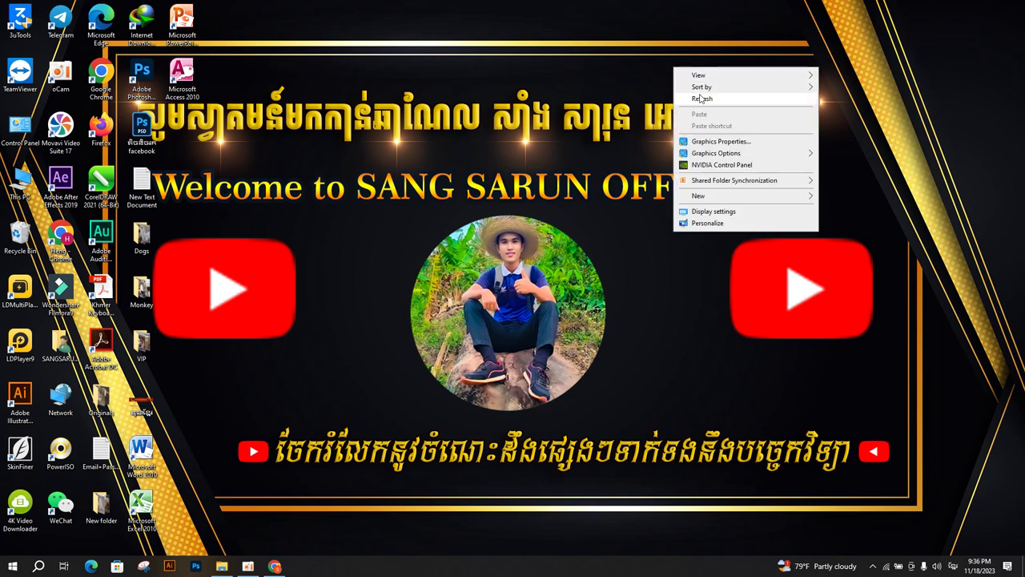
{"action": "left_click", "coordinate": [699, 98]}
{"action": "right_click", "coordinate": [672, 69]}
{"action": "left_click", "coordinate": [697, 99]}
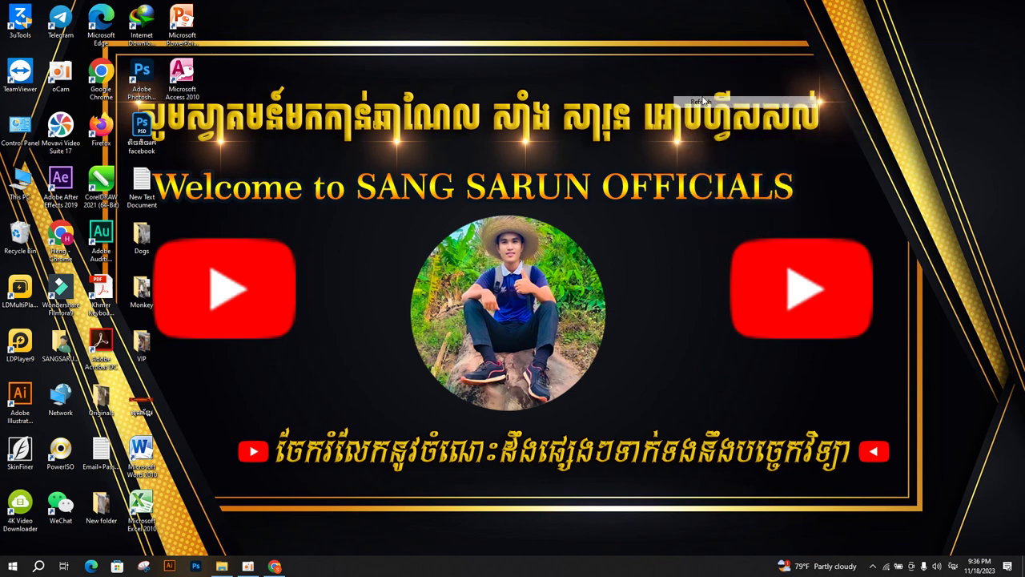
{"action": "right_click", "coordinate": [648, 61]}
{"action": "left_click", "coordinate": [677, 96]}
{"action": "right_click", "coordinate": [666, 70]}
{"action": "left_click", "coordinate": [689, 102]}
{"action": "right_click", "coordinate": [677, 88]}
{"action": "left_click", "coordinate": [703, 120]}
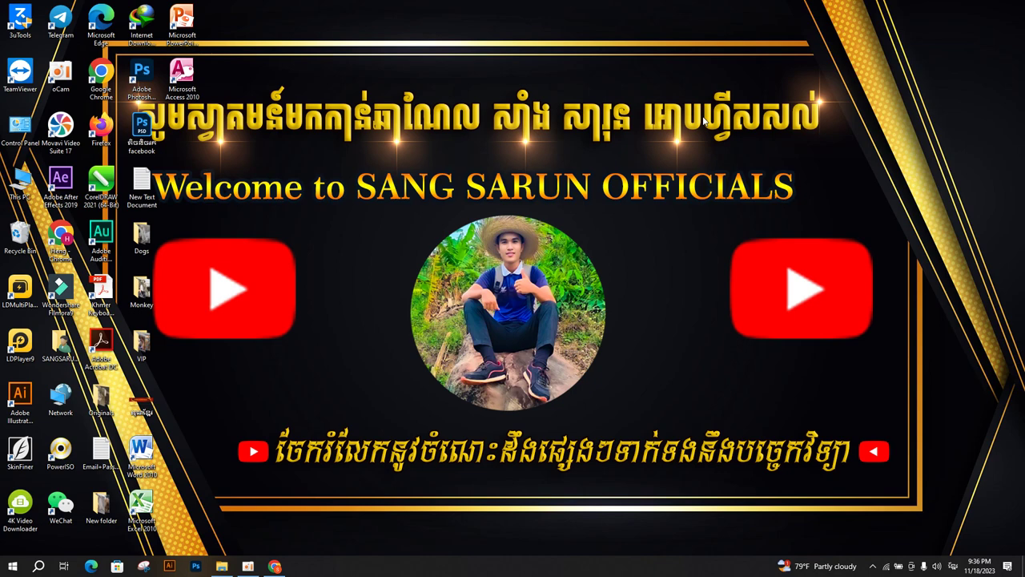
{"action": "right_click", "coordinate": [677, 105]}
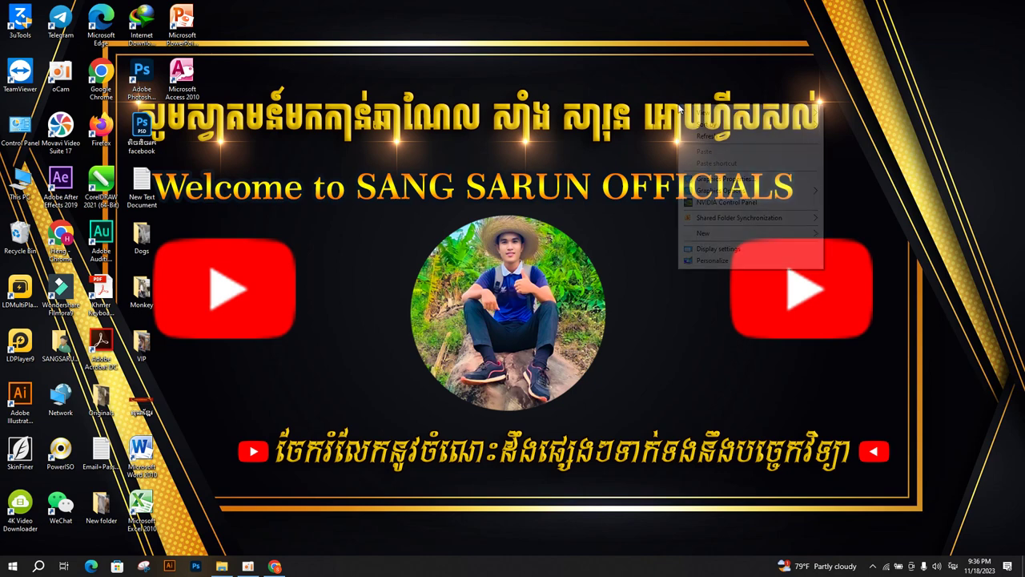
{"action": "left_click", "coordinate": [709, 138]}
{"action": "right_click", "coordinate": [664, 90]}
{"action": "left_click", "coordinate": [695, 122]}
{"action": "right_click", "coordinate": [664, 68]}
{"action": "left_click", "coordinate": [693, 103]}
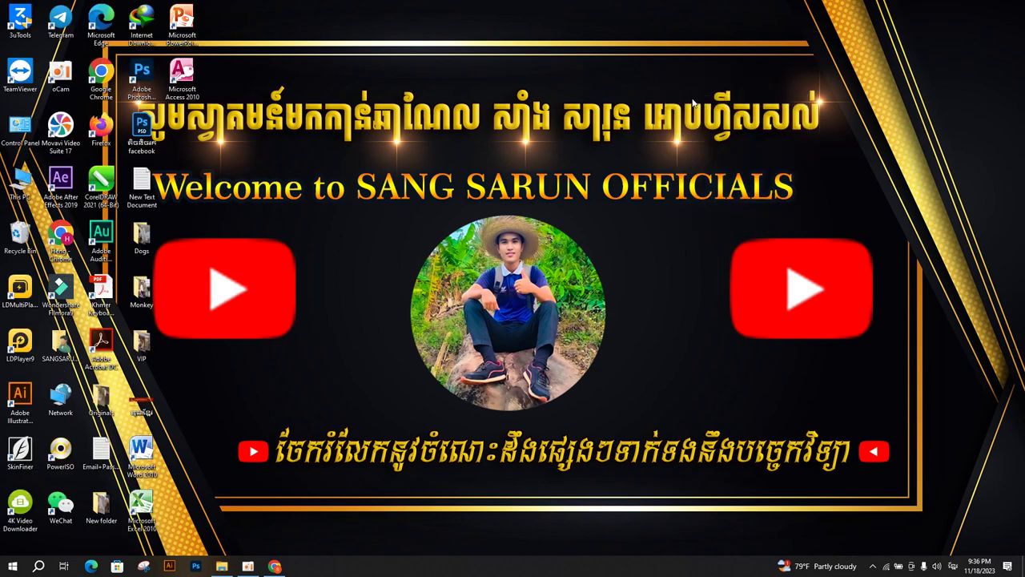
{"action": "right_click", "coordinate": [672, 91]}
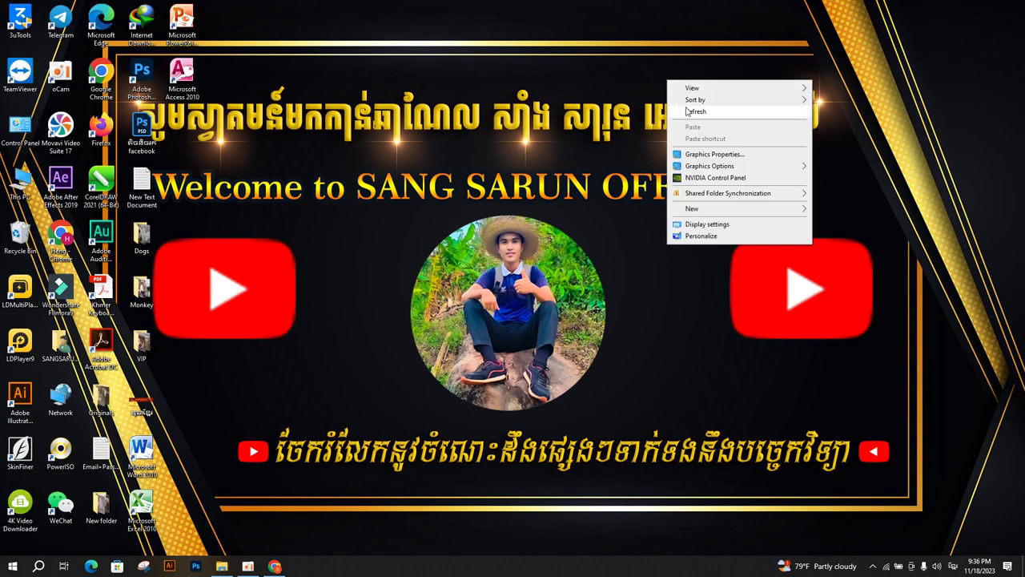
{"action": "left_click", "coordinate": [690, 112]}
{"action": "right_click", "coordinate": [645, 62]}
{"action": "left_click", "coordinate": [670, 90]}
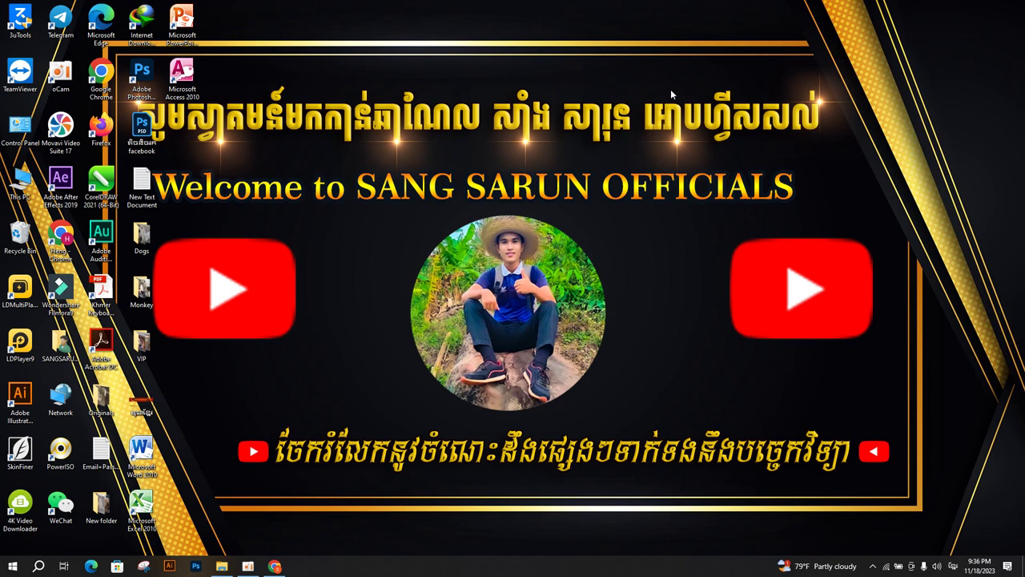
{"action": "right_click", "coordinate": [671, 89]}
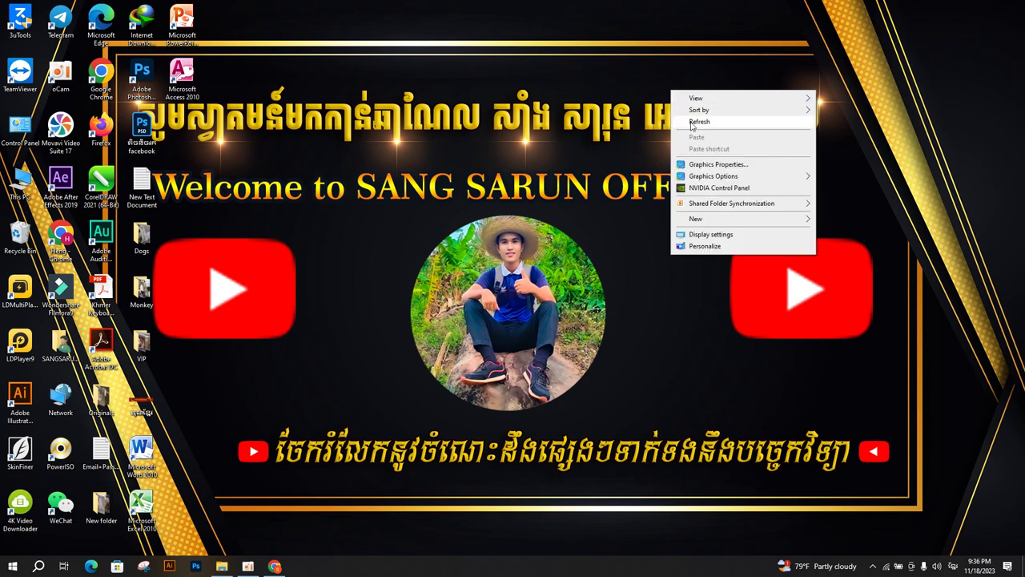
{"action": "left_click", "coordinate": [675, 121]}
{"action": "right_click", "coordinate": [660, 90]}
{"action": "left_click", "coordinate": [683, 117]}
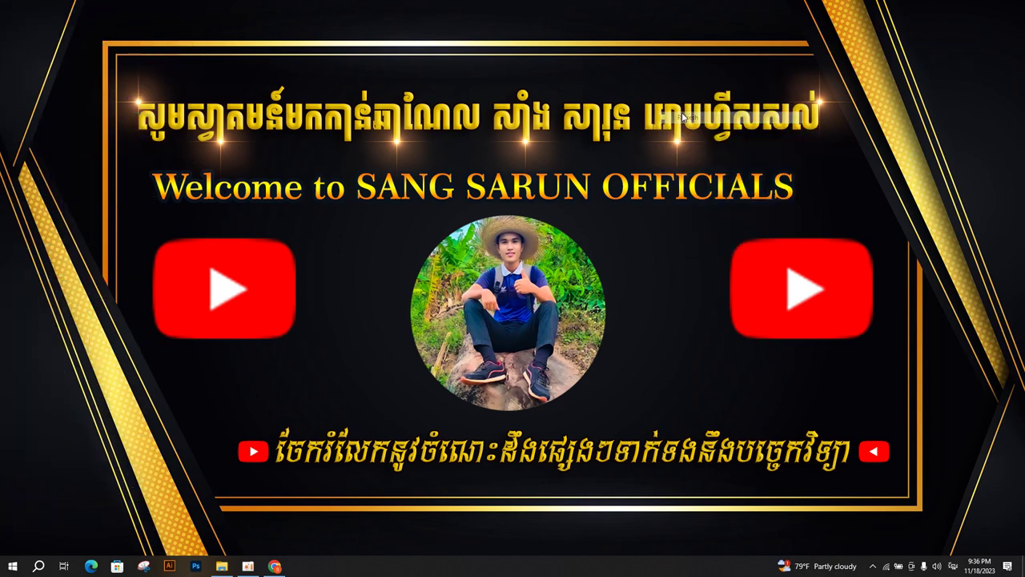
{"action": "right_click", "coordinate": [661, 96]}
{"action": "left_click", "coordinate": [680, 118]}
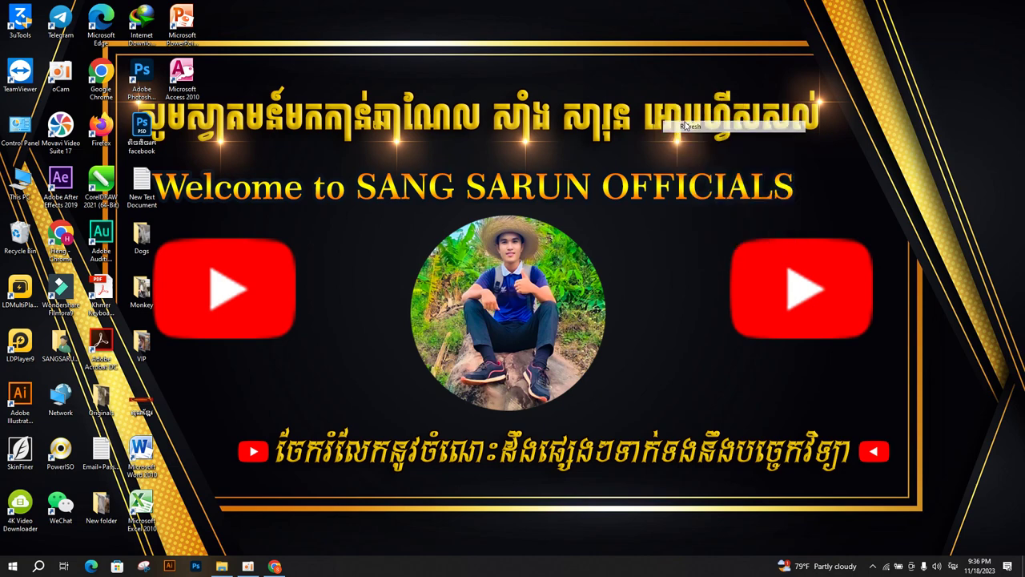
{"action": "right_click", "coordinate": [642, 90]}
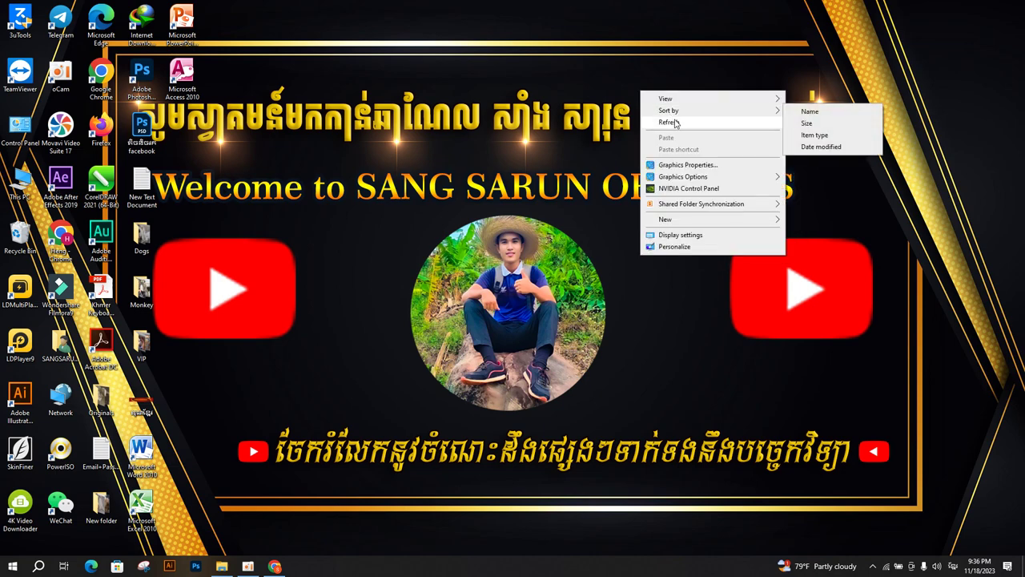
{"action": "left_click", "coordinate": [673, 121]}
{"action": "right_click", "coordinate": [643, 84]}
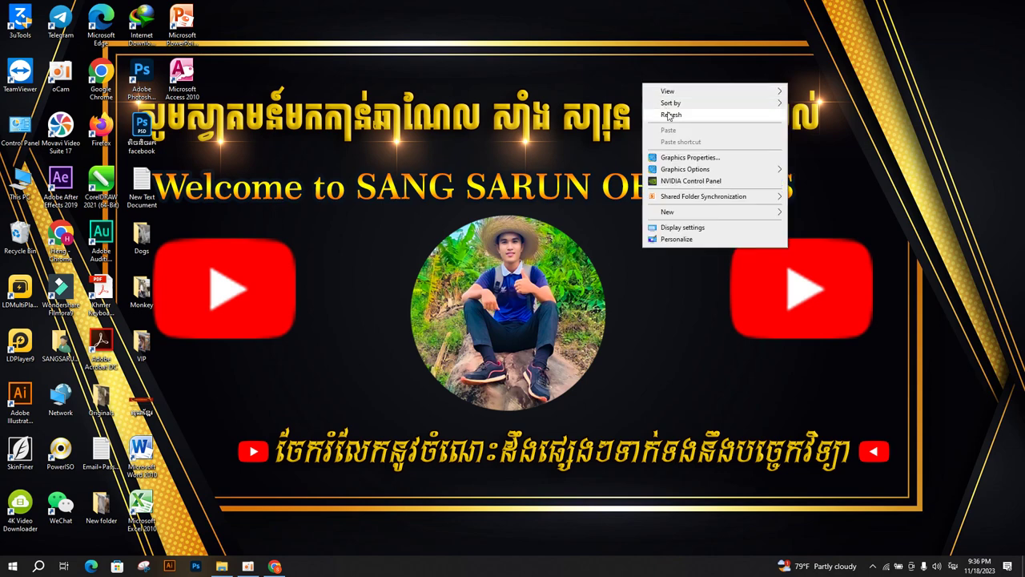
{"action": "left_click", "coordinate": [669, 116]}
{"action": "right_click", "coordinate": [623, 69]}
{"action": "left_click", "coordinate": [647, 103]}
{"action": "right_click", "coordinate": [595, 77]}
{"action": "left_click", "coordinate": [649, 104]}
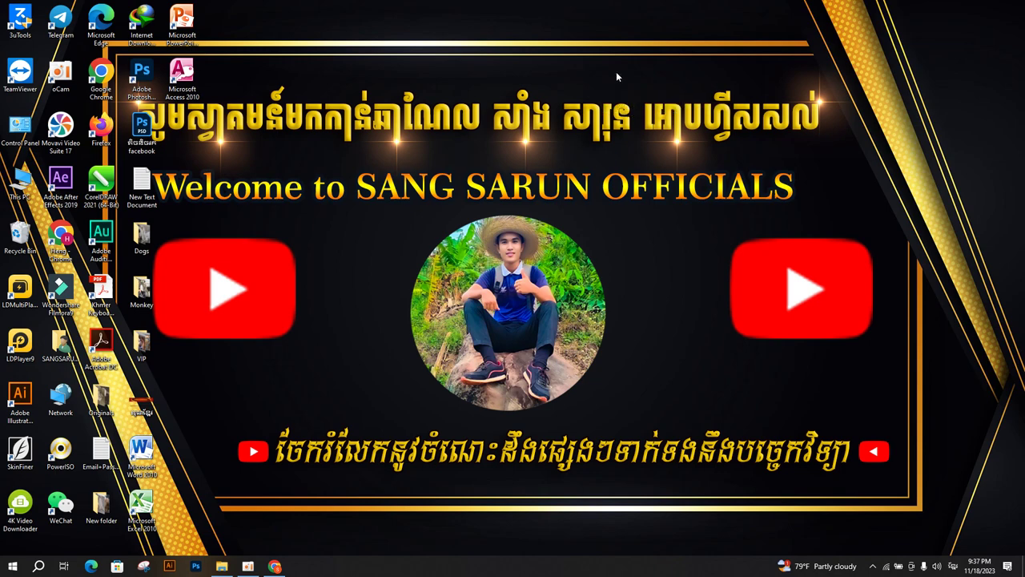
{"action": "right_click", "coordinate": [621, 47]}
{"action": "left_click", "coordinate": [639, 72]}
{"action": "right_click", "coordinate": [621, 54]}
{"action": "left_click", "coordinate": [646, 72]}
{"action": "right_click", "coordinate": [636, 57]}
{"action": "left_click", "coordinate": [651, 87]}
{"action": "right_click", "coordinate": [630, 56]}
{"action": "left_click", "coordinate": [630, 86]}
{"action": "right_click", "coordinate": [617, 49]}
{"action": "left_click", "coordinate": [641, 79]}
{"action": "right_click", "coordinate": [625, 57]}
{"action": "left_click", "coordinate": [654, 88]}
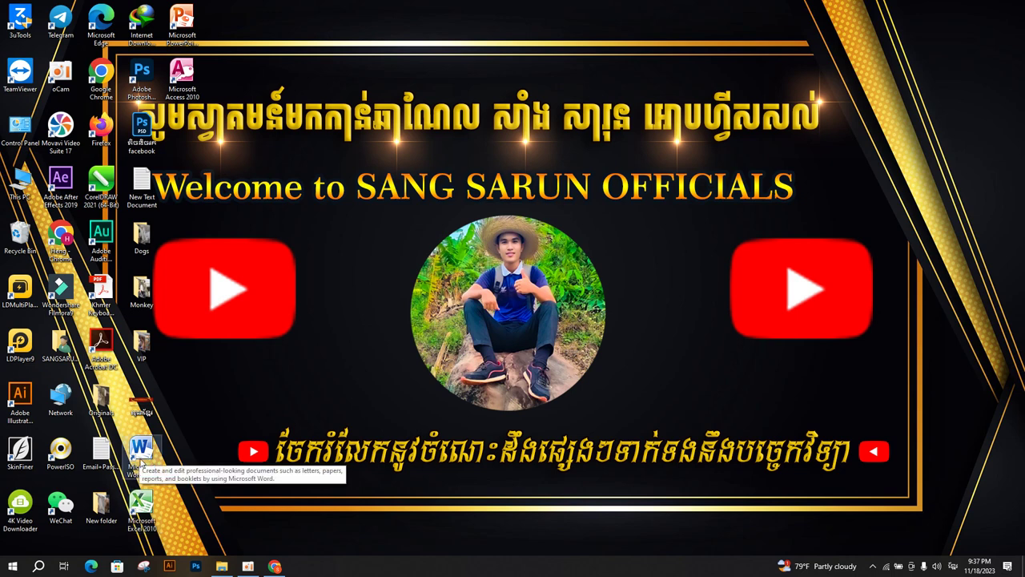
Step: Launch Word 2010, confirm Office Professional Plus 2010 is Product Activated under Help, then show Recent documents
{"action": "double_click", "coordinate": [141, 454]}
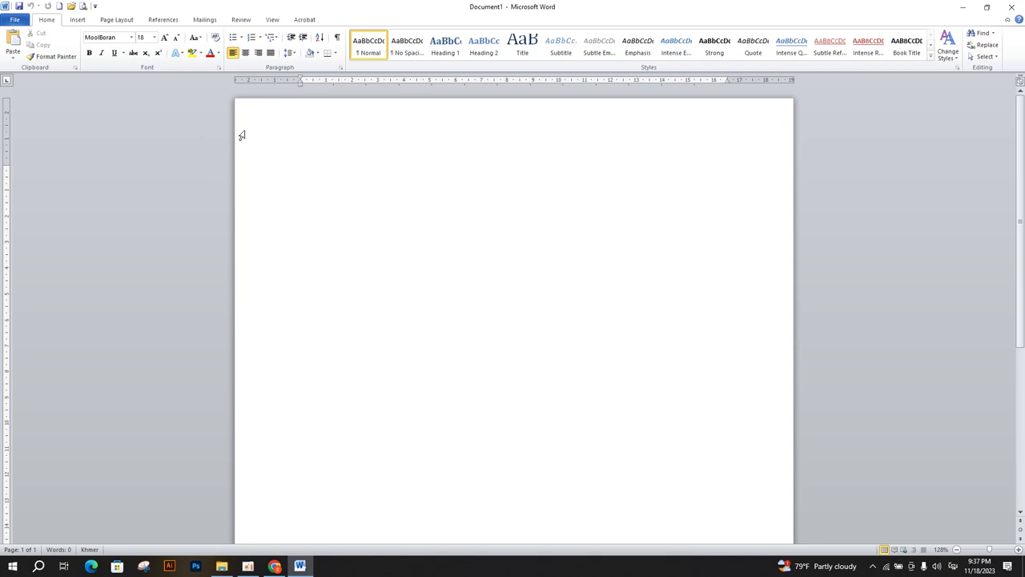
{"action": "left_click", "coordinate": [17, 22]}
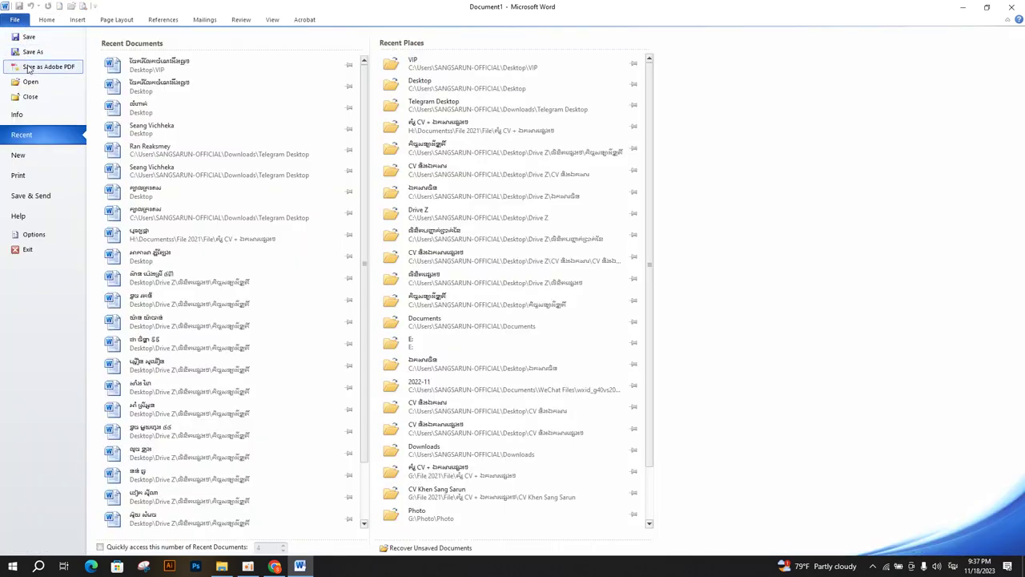
{"action": "left_click", "coordinate": [23, 222]}
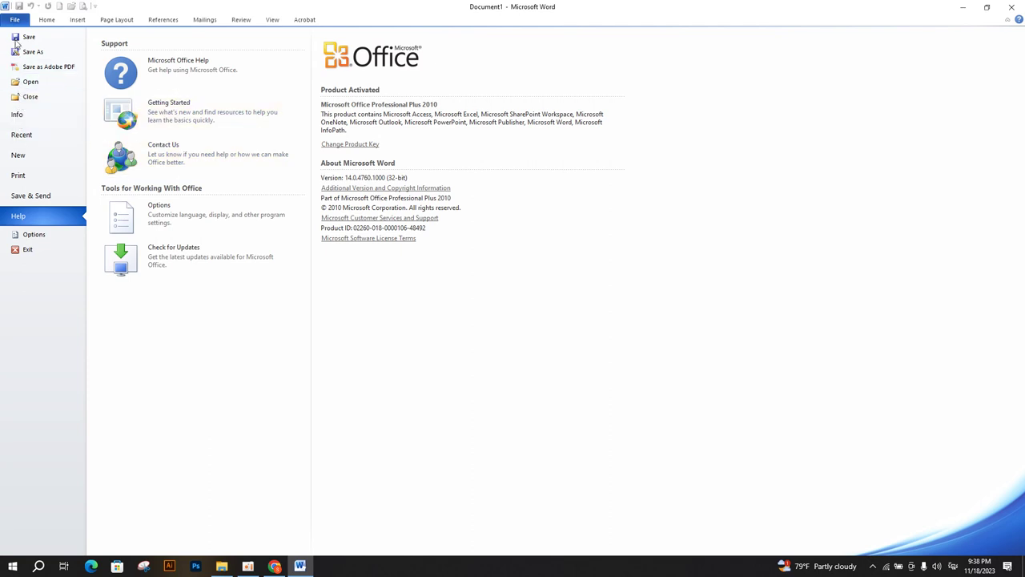
{"action": "left_click", "coordinate": [37, 22]}
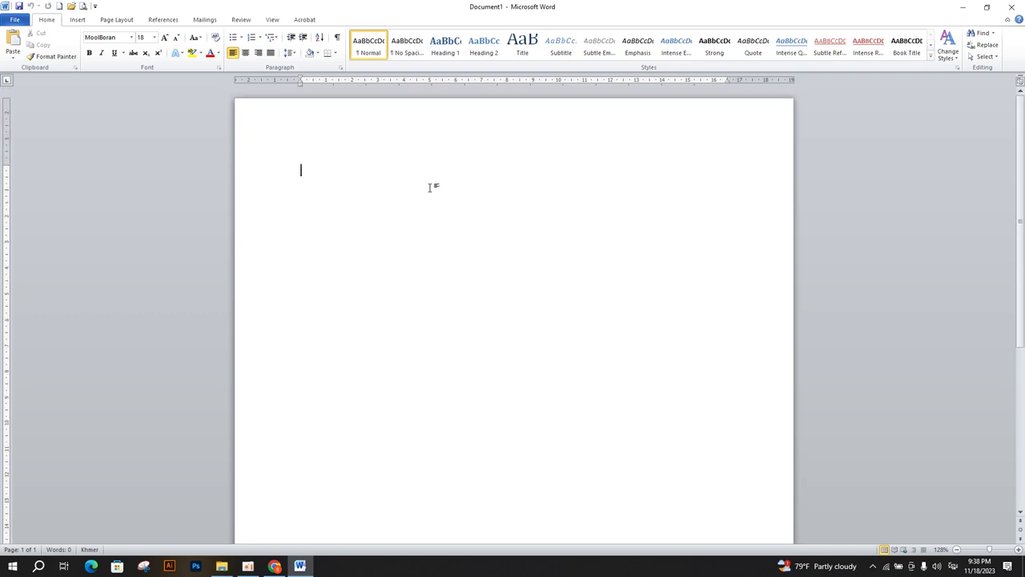
{"action": "left_click", "coordinate": [15, 21]}
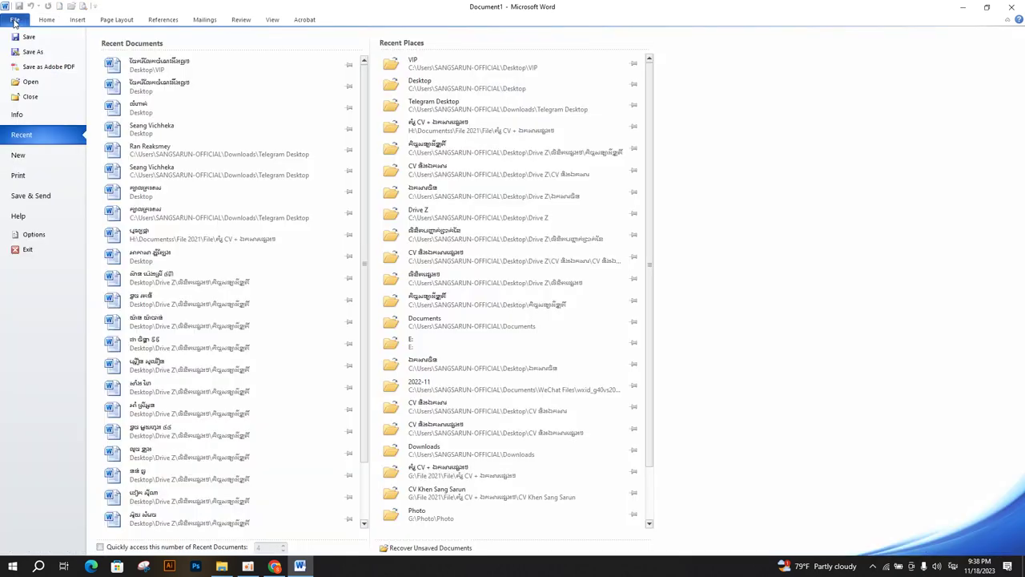
Step: From Word Options Proofing, open AutoCorrect: Khmer and toggle the five capitalization and caps-lock options
{"action": "left_click", "coordinate": [34, 234]}
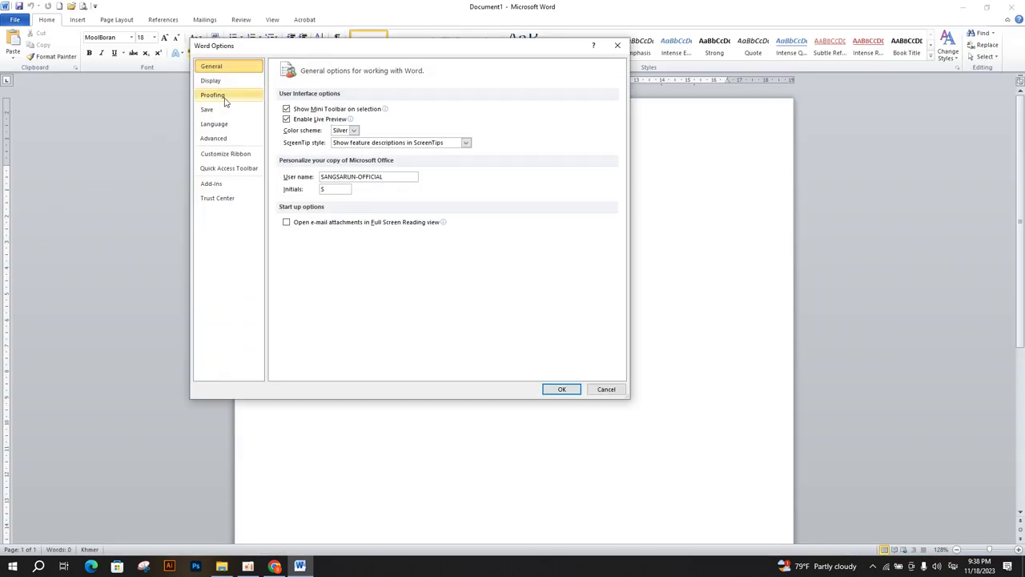
{"action": "left_click", "coordinate": [226, 100]}
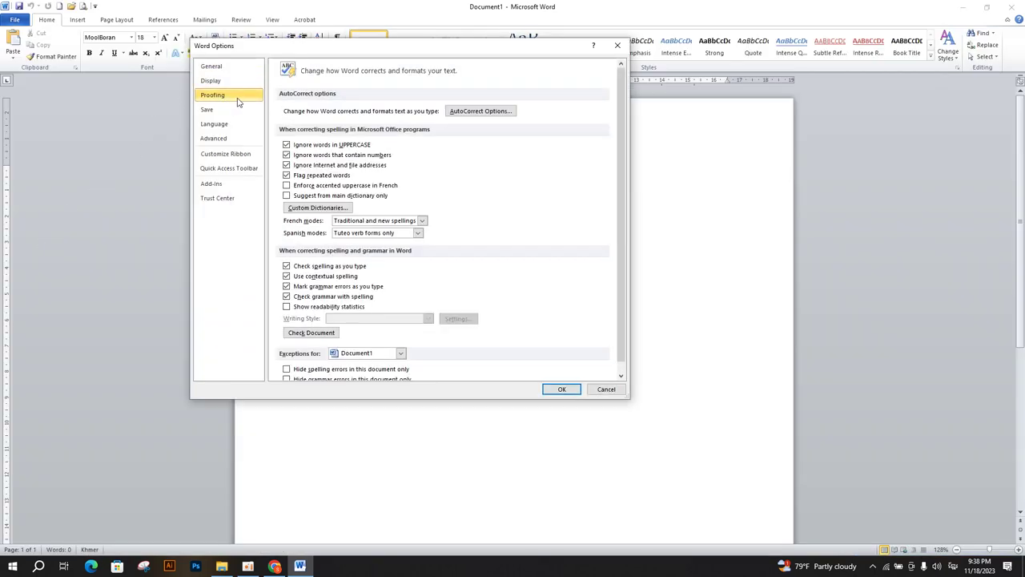
{"action": "left_click", "coordinate": [489, 113]}
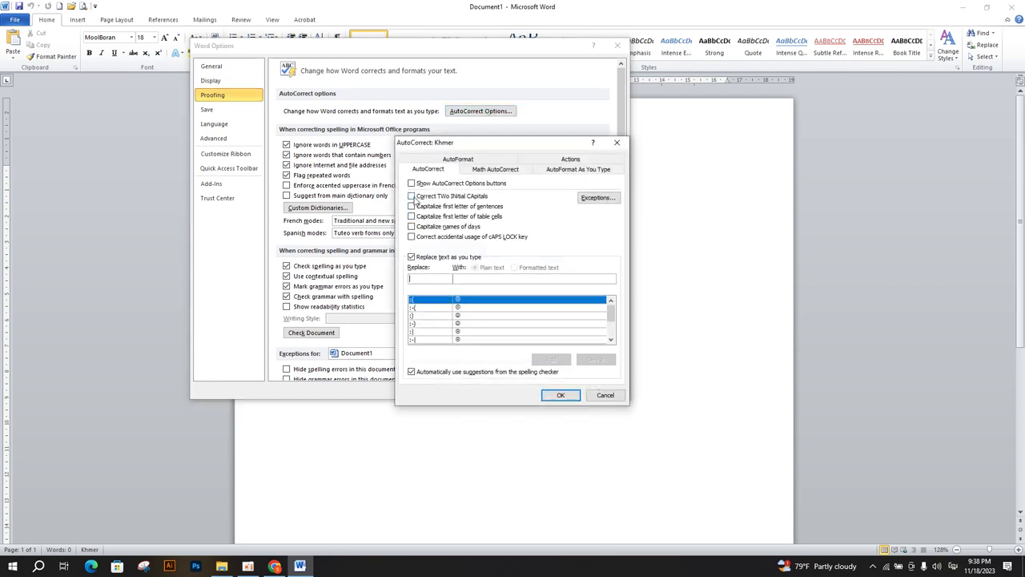
{"action": "left_click", "coordinate": [412, 195]}
{"action": "left_click", "coordinate": [412, 206]}
{"action": "left_click", "coordinate": [412, 216]}
{"action": "left_click", "coordinate": [412, 227]}
{"action": "left_click", "coordinate": [411, 236]}
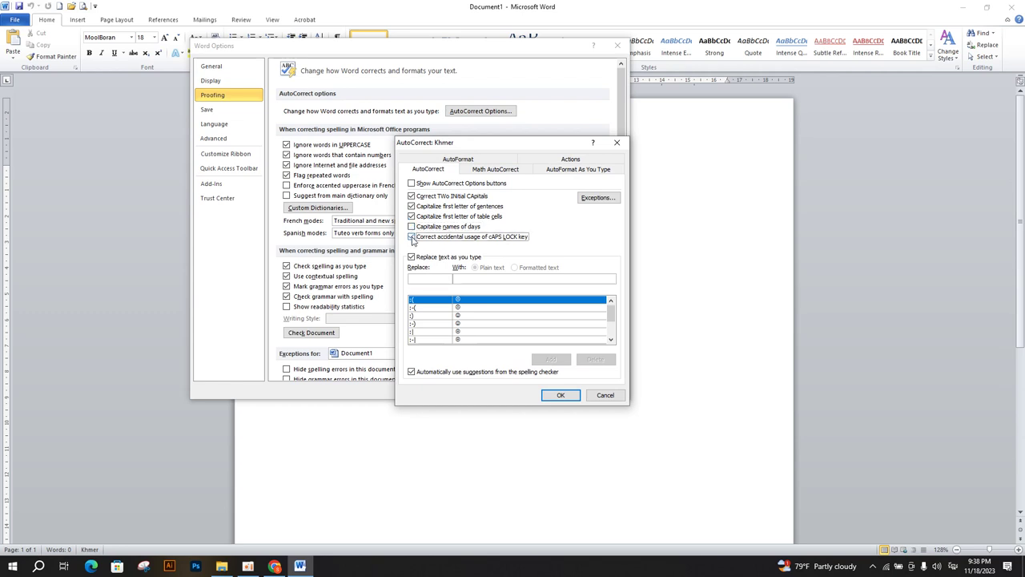
Step: Clear the AutoCorrect indicator, capitalization and caps-lock correction boxes, then confirm with OK
{"action": "left_click", "coordinate": [411, 183]}
{"action": "left_click", "coordinate": [411, 183]}
{"action": "left_click", "coordinate": [412, 195]}
{"action": "left_click", "coordinate": [411, 205]}
{"action": "left_click", "coordinate": [412, 216]}
{"action": "left_click", "coordinate": [412, 226]}
{"action": "left_click", "coordinate": [411, 237]}
{"action": "left_click", "coordinate": [559, 394]}
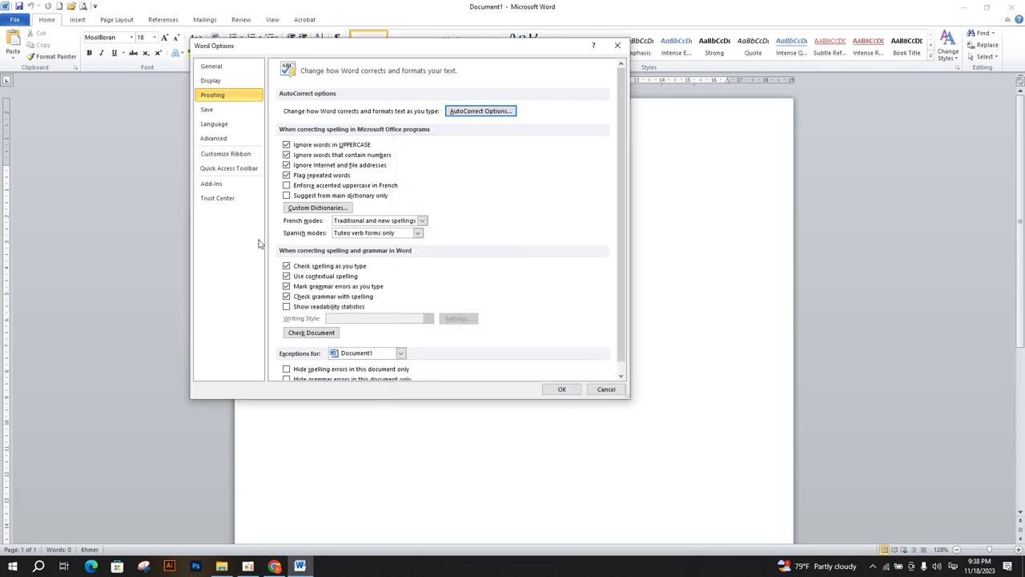
Step: In Advanced Display options, switch measurement units to Inches and back to Centimeters, then apply
{"action": "left_click", "coordinate": [224, 139]}
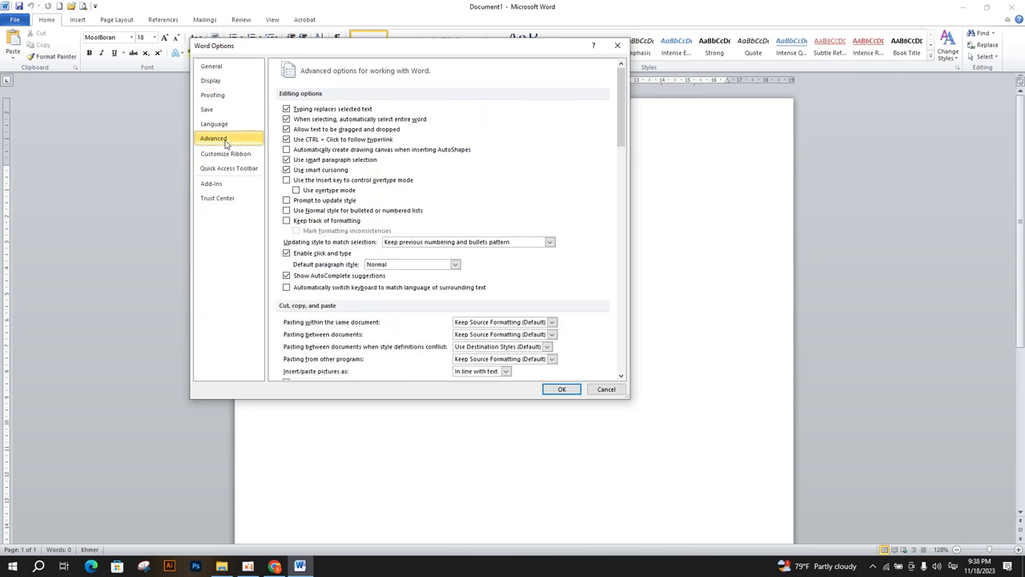
{"action": "left_click_drag", "start_coordinate": [622, 132], "coordinate": [625, 241]}
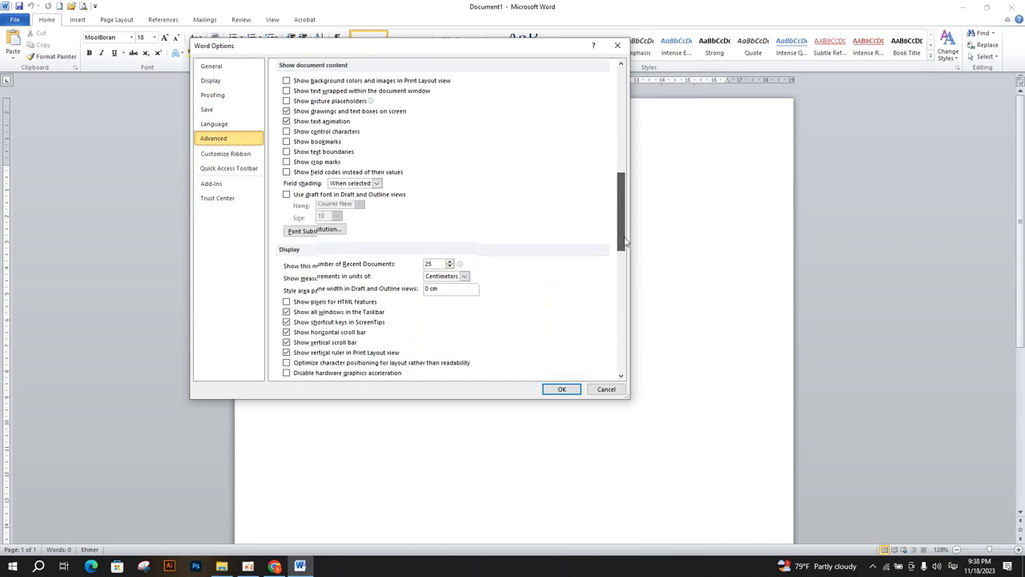
{"action": "left_click", "coordinate": [463, 276]}
{"action": "left_click", "coordinate": [453, 288]}
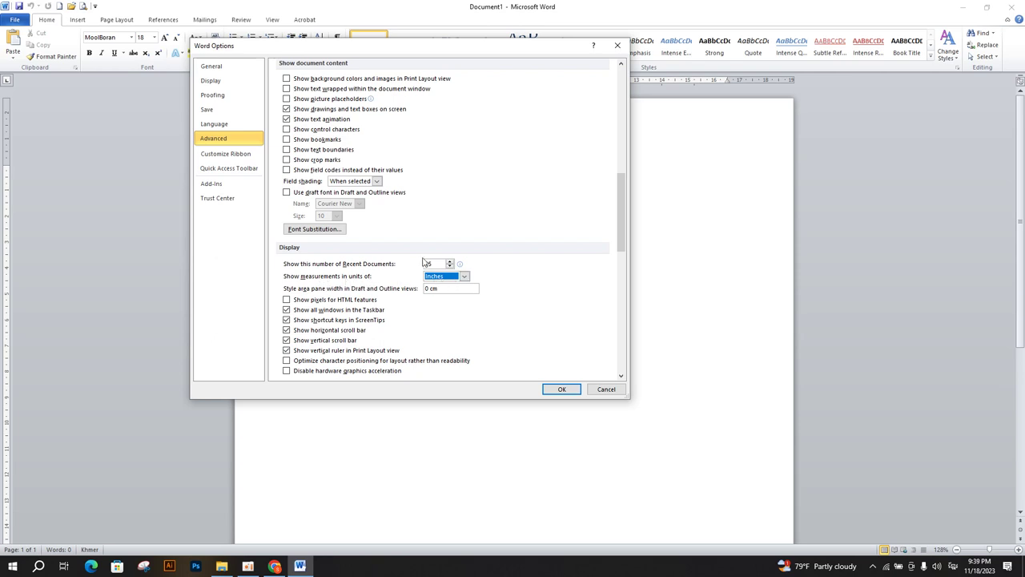
{"action": "left_click", "coordinate": [464, 276]}
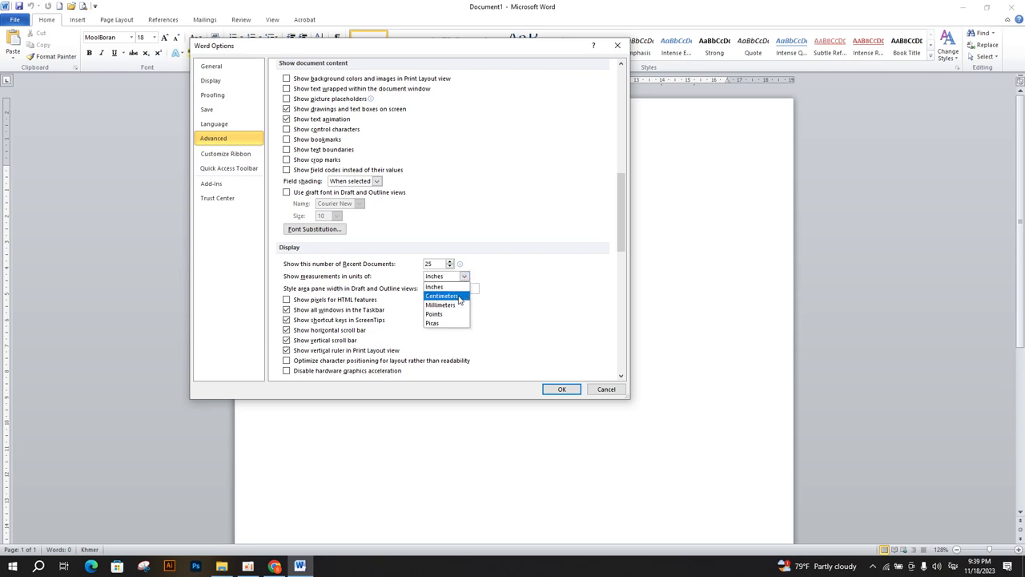
{"action": "left_click", "coordinate": [442, 296]}
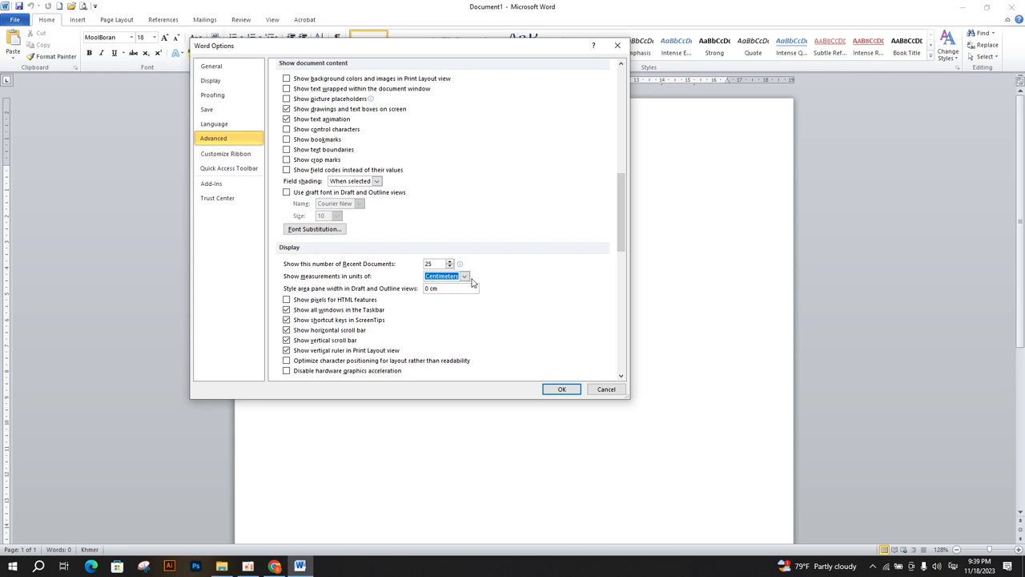
{"action": "left_click", "coordinate": [561, 390]}
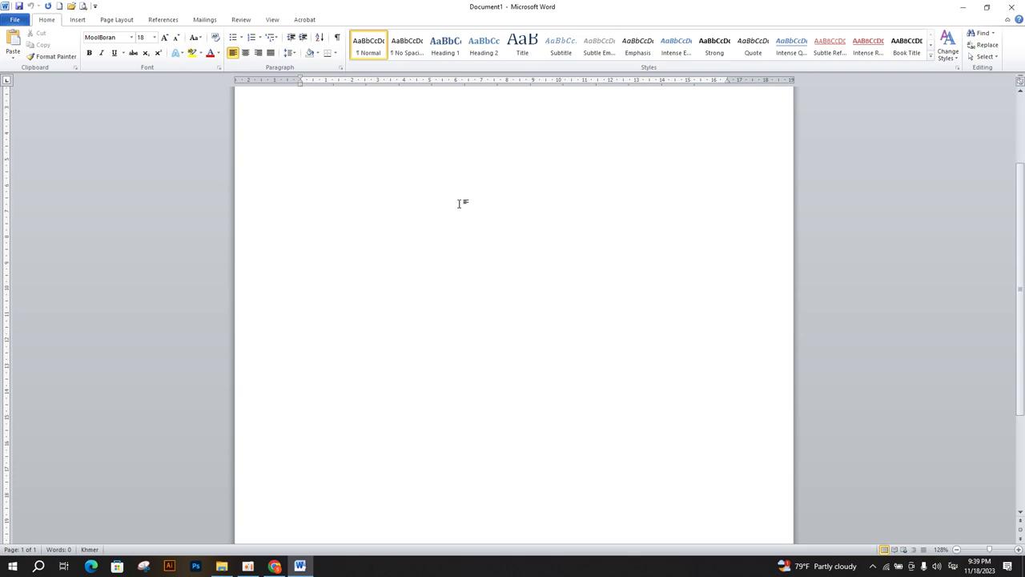
Step: Type the Khmer text 'ឈ្មោះឈ' and Latin 'uy', then select the whole line
{"action": "type", "text": "ឈ្មោះ"}
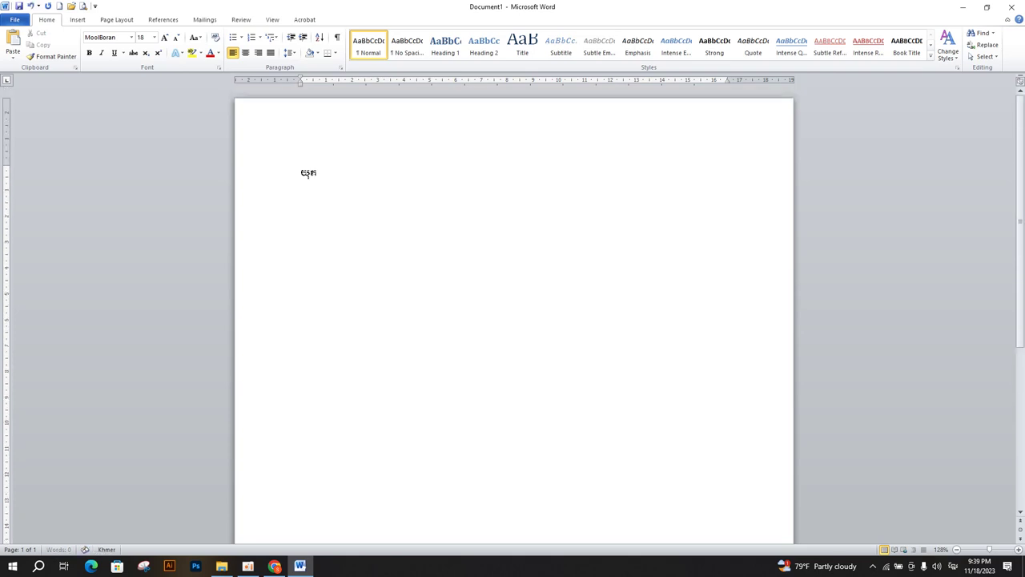
{"action": "type", "text": "ឈ"}
{"action": "key", "text": "alt+shift"}
{"action": "type", "text": "uyrtyututuytutyutyututi"}
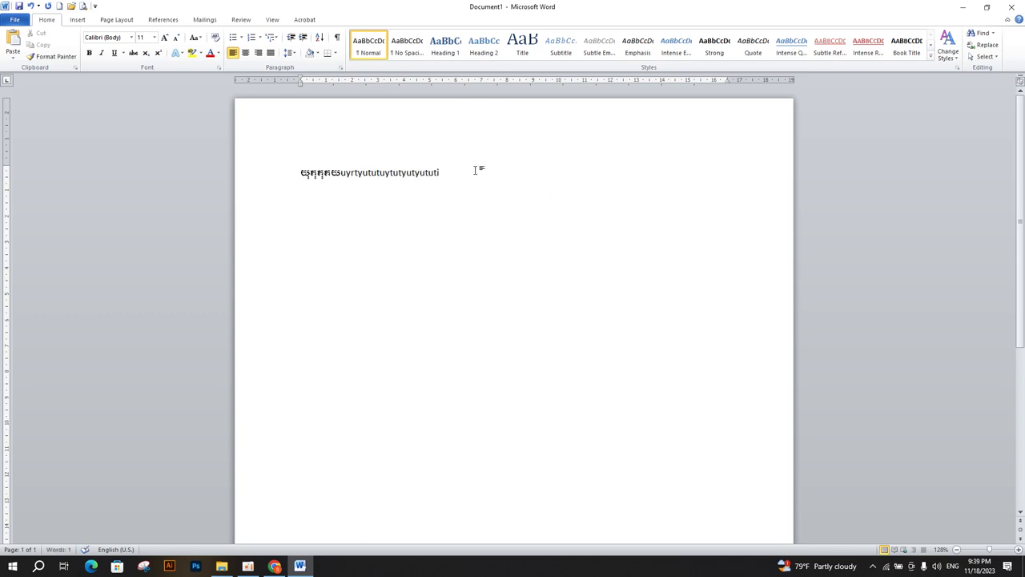
{"action": "left_click_drag", "start_coordinate": [475, 169], "coordinate": [300, 173]}
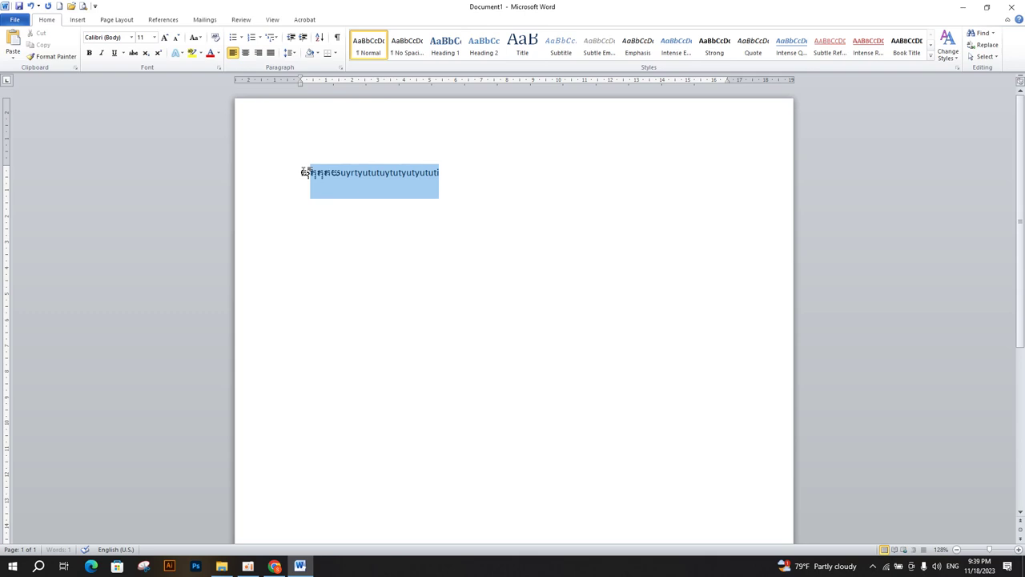
Step: Set the selected line to Khmer OS Boko at size 20
{"action": "left_click", "coordinate": [132, 38]}
{"action": "left_click", "coordinate": [124, 126]}
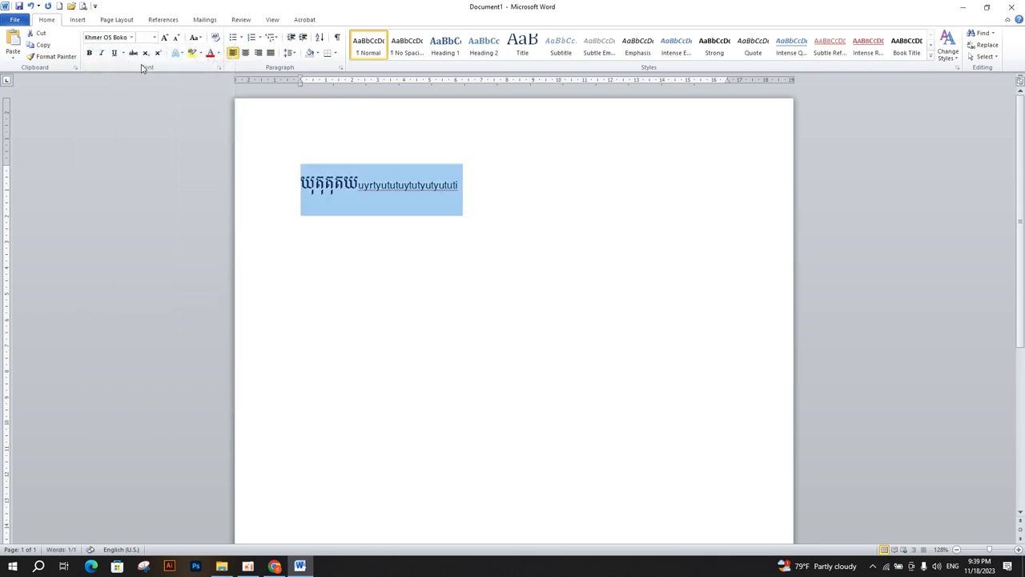
{"action": "left_click", "coordinate": [154, 38]}
{"action": "left_click", "coordinate": [141, 122]}
{"action": "left_click", "coordinate": [639, 246]}
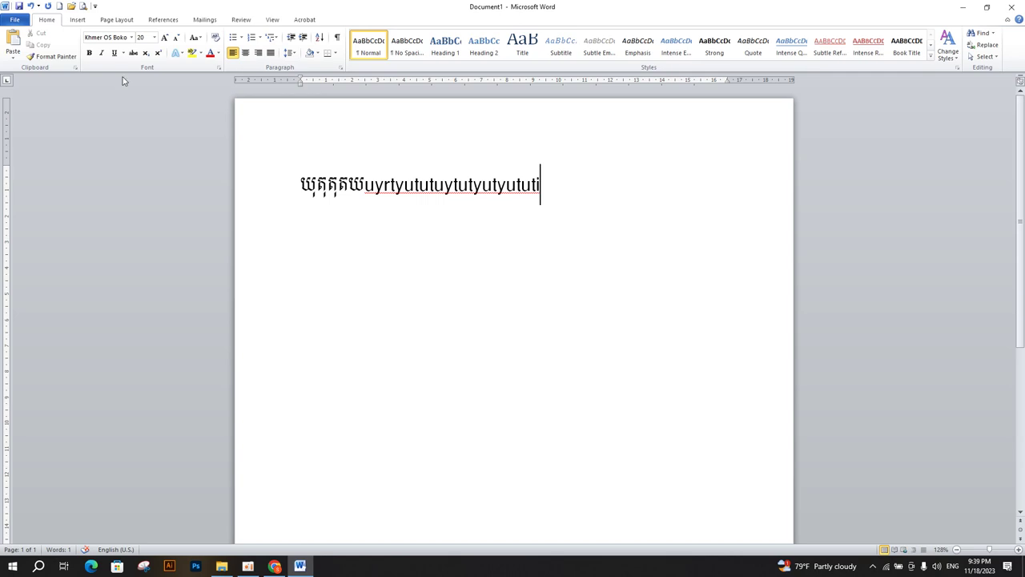
{"action": "left_click", "coordinate": [16, 20]}
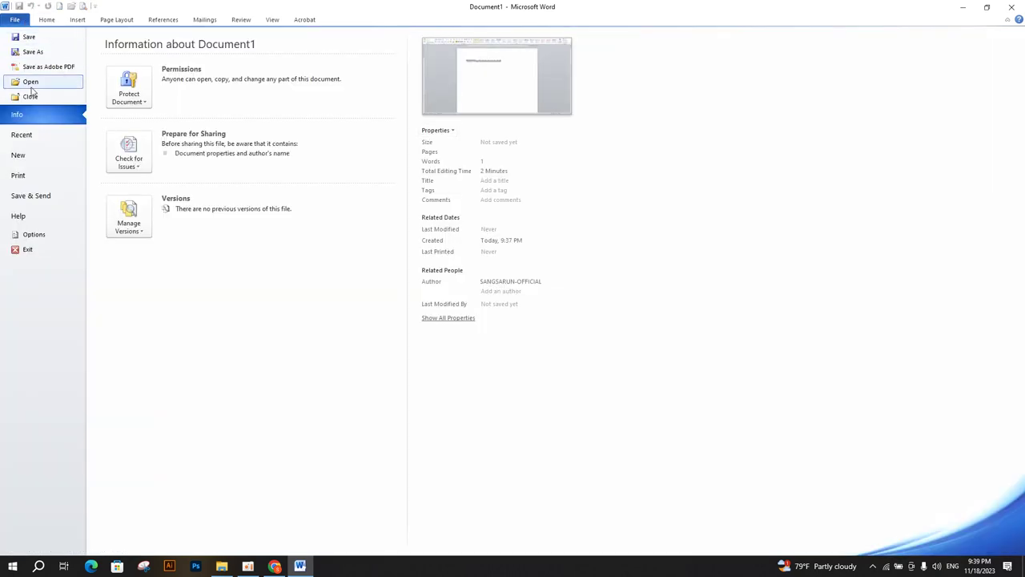
Step: Close Word without saving Document1, refresh the desktop, and bring up the KMSpico folder window
{"action": "left_click", "coordinate": [1012, 6]}
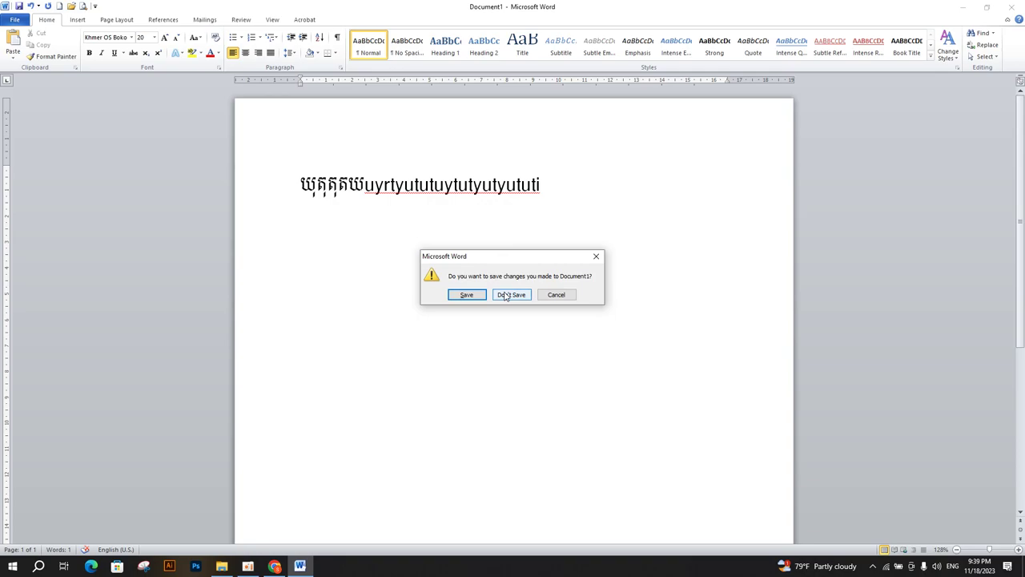
{"action": "left_click", "coordinate": [507, 295]}
{"action": "right_click", "coordinate": [385, 67]}
{"action": "left_click", "coordinate": [410, 96]}
{"action": "left_click", "coordinate": [222, 566]}
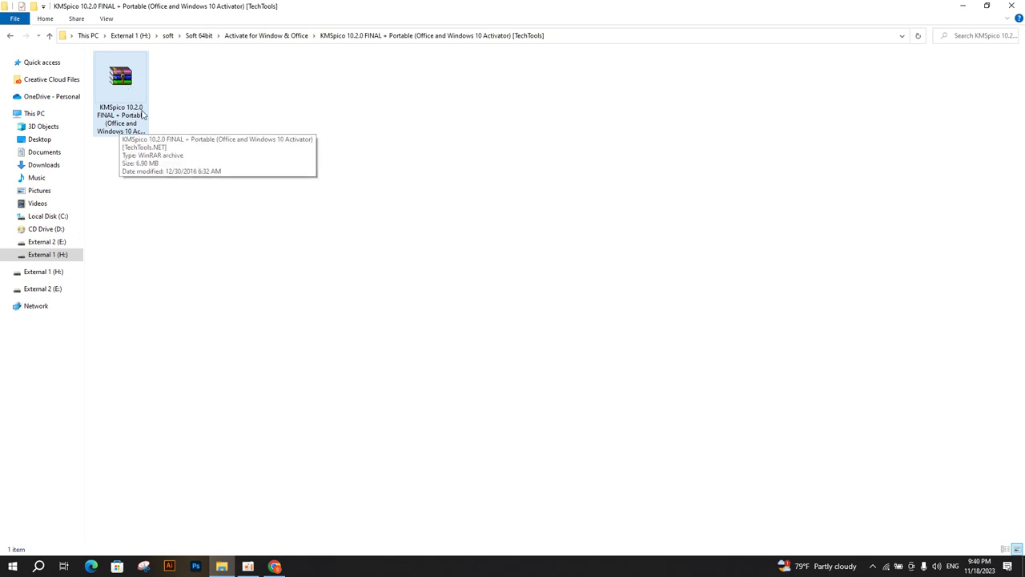
Step: Select and deselect the KMSpico archive, then open Windows Settings from the Action Center
{"action": "left_click", "coordinate": [126, 113]}
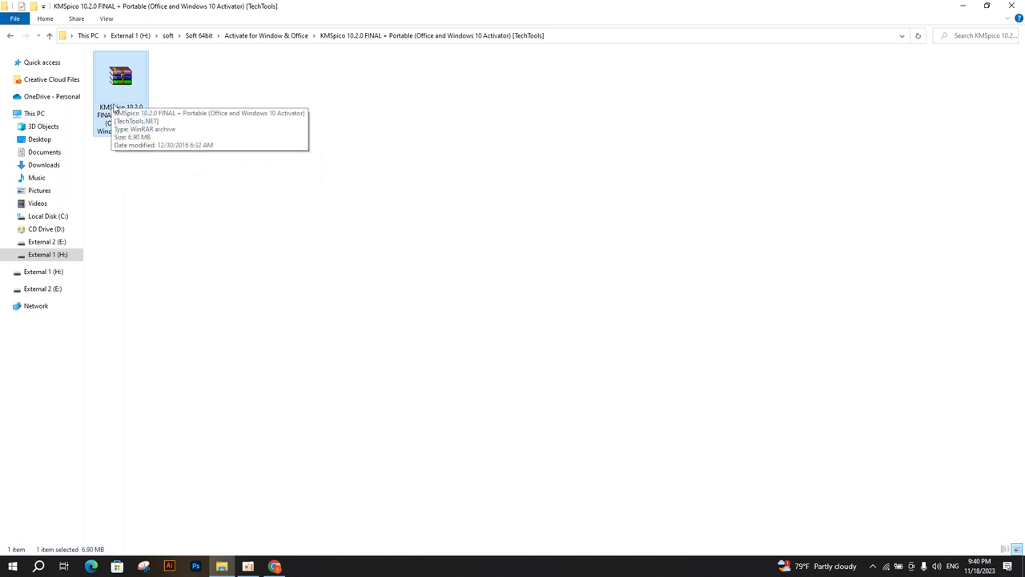
{"action": "left_click", "coordinate": [616, 312]}
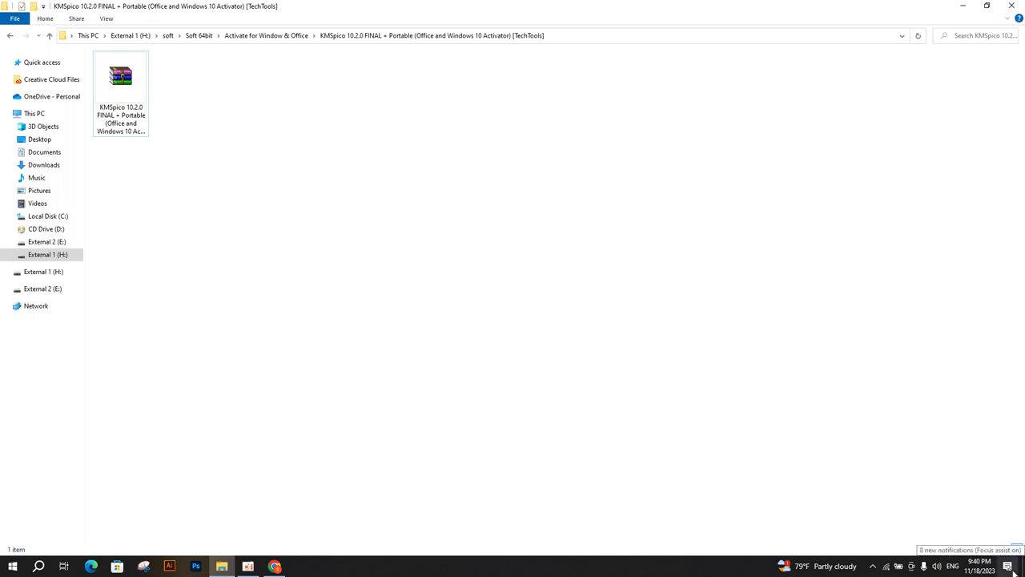
{"action": "left_click", "coordinate": [1011, 570]}
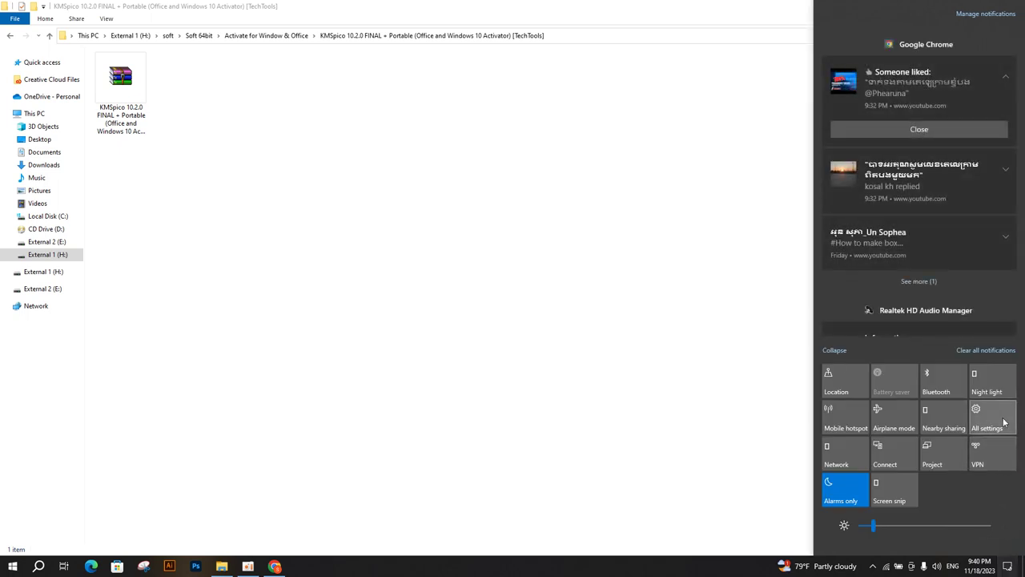
{"action": "left_click", "coordinate": [1004, 422]}
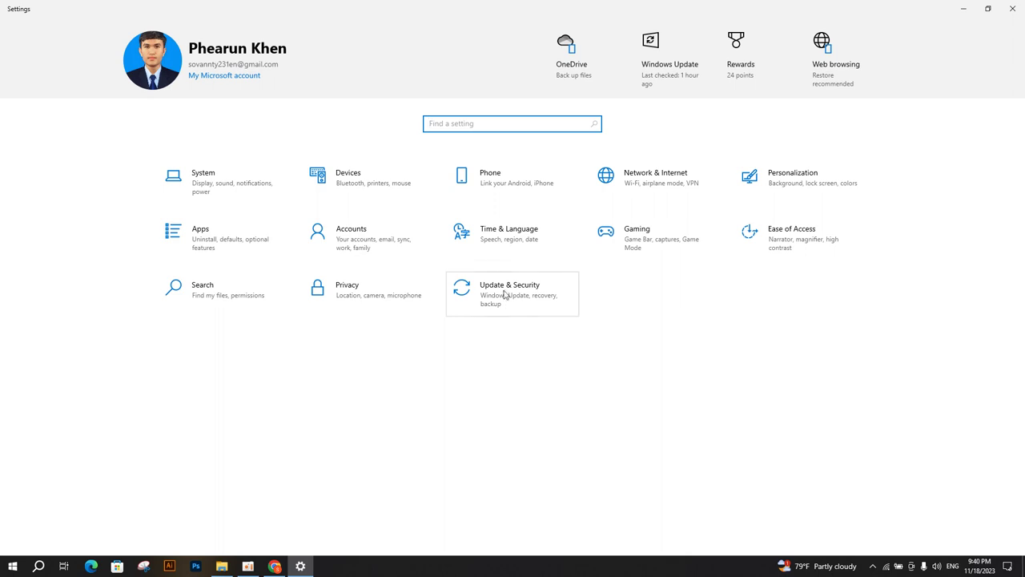
Step: Go to Update & Security and show the Windows Security page
{"action": "left_click", "coordinate": [535, 291]}
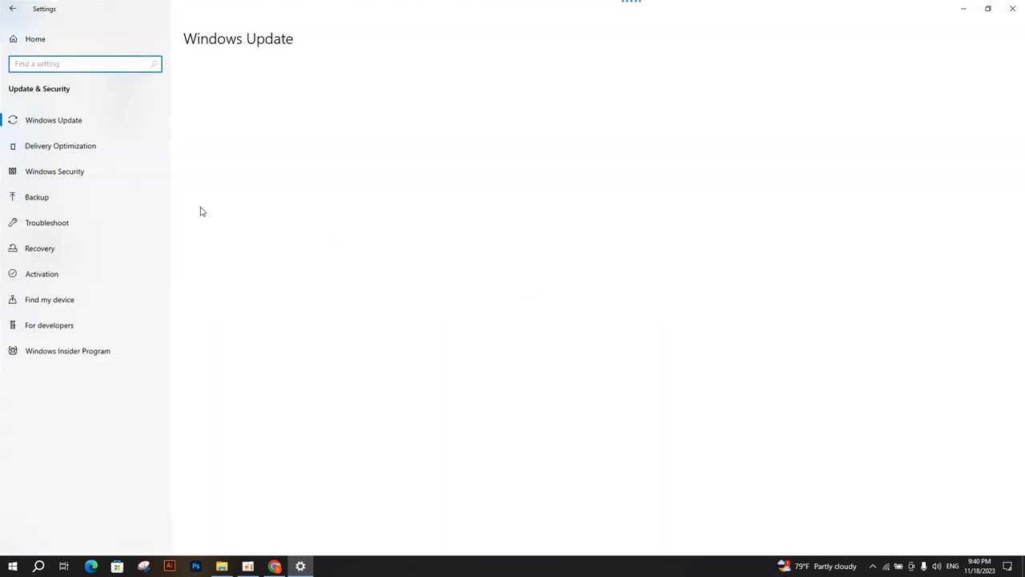
{"action": "left_click", "coordinate": [83, 173]}
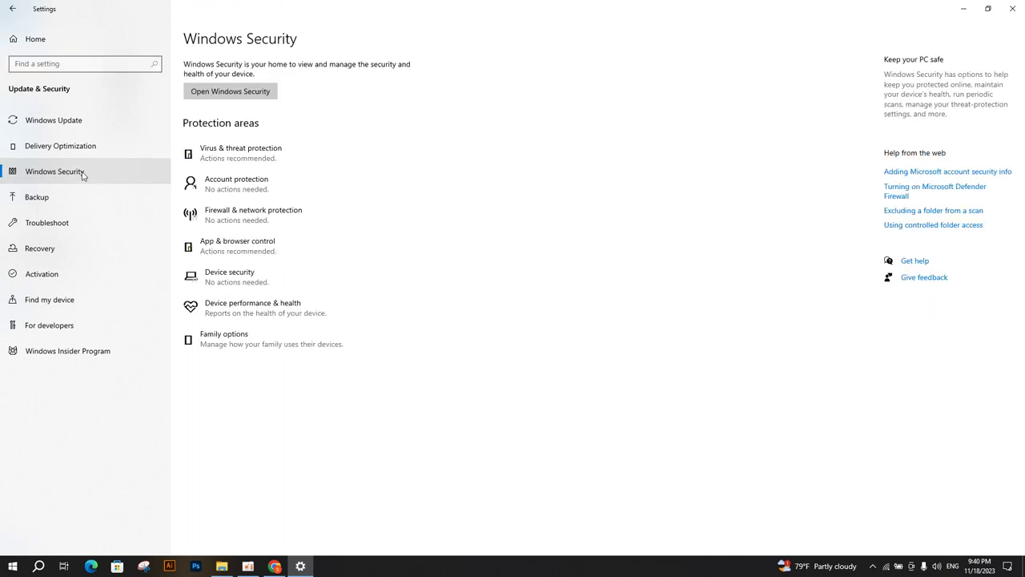
Step: Switch Real-time protection off under Virus & threat protection settings, then close Windows Security and Settings
{"action": "left_click", "coordinate": [247, 157]}
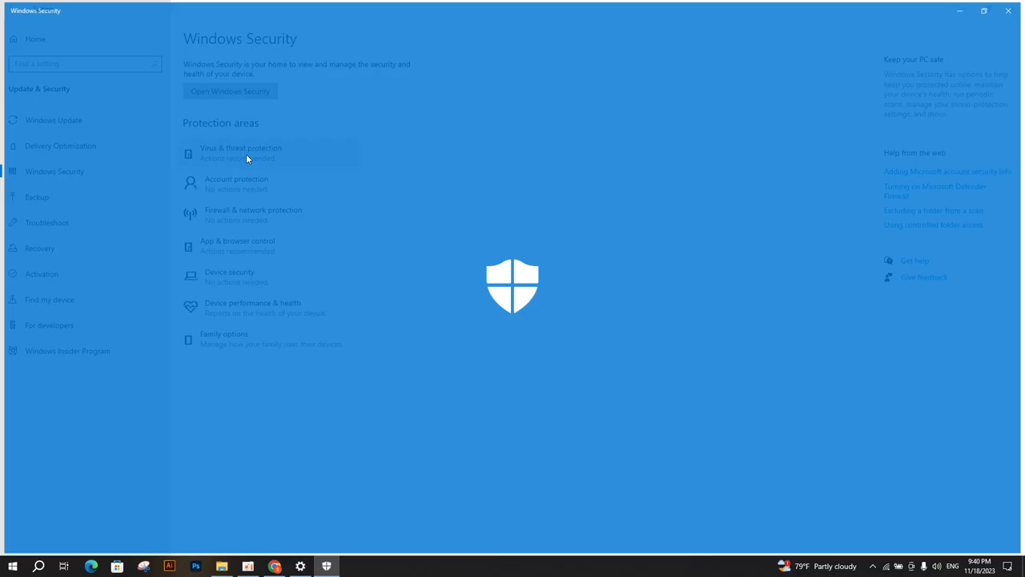
{"action": "scroll", "coordinate": [685, 210], "scroll_direction": "down", "scroll_amount": 1}
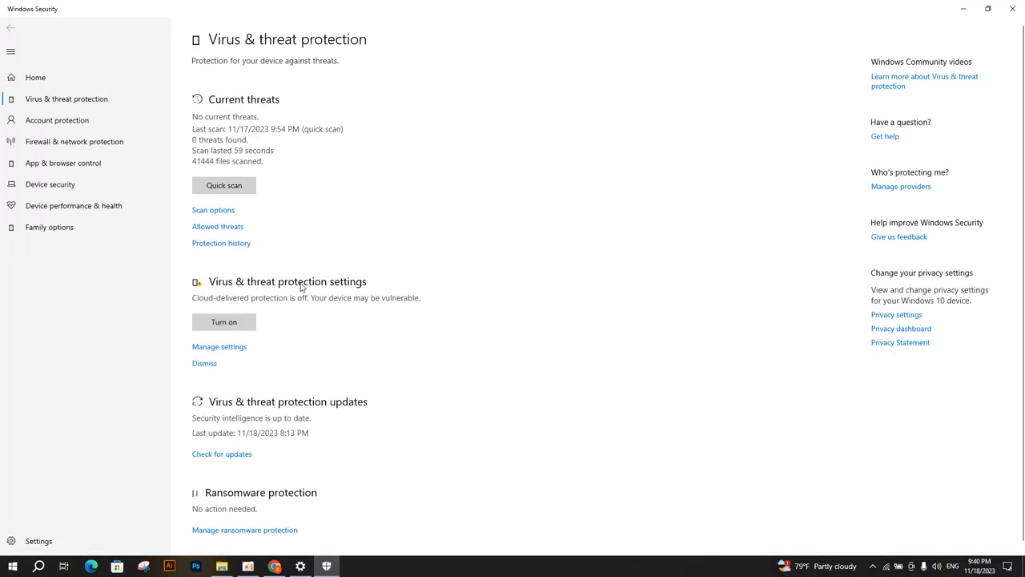
{"action": "left_click", "coordinate": [231, 350]}
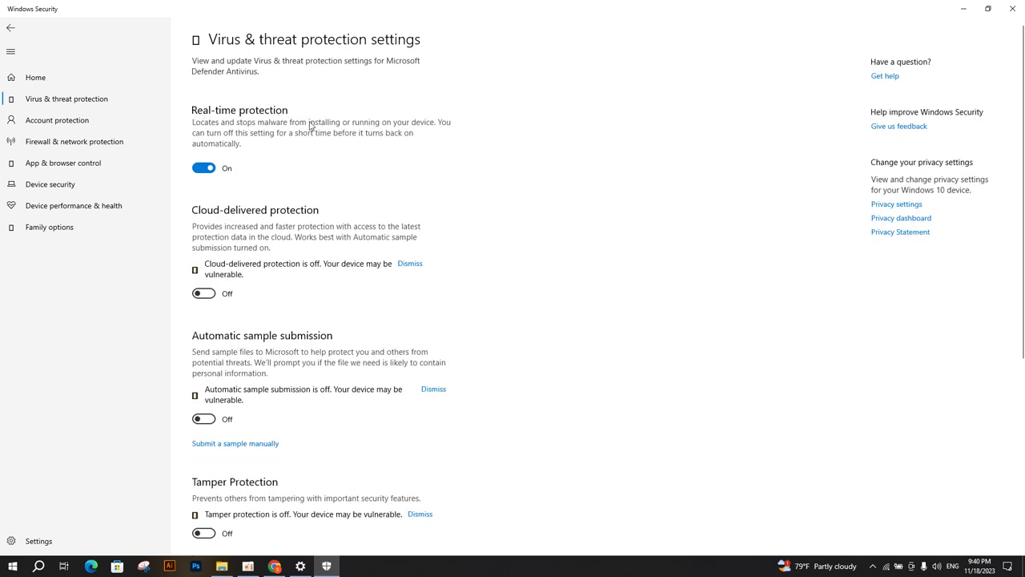
{"action": "left_click", "coordinate": [208, 171]}
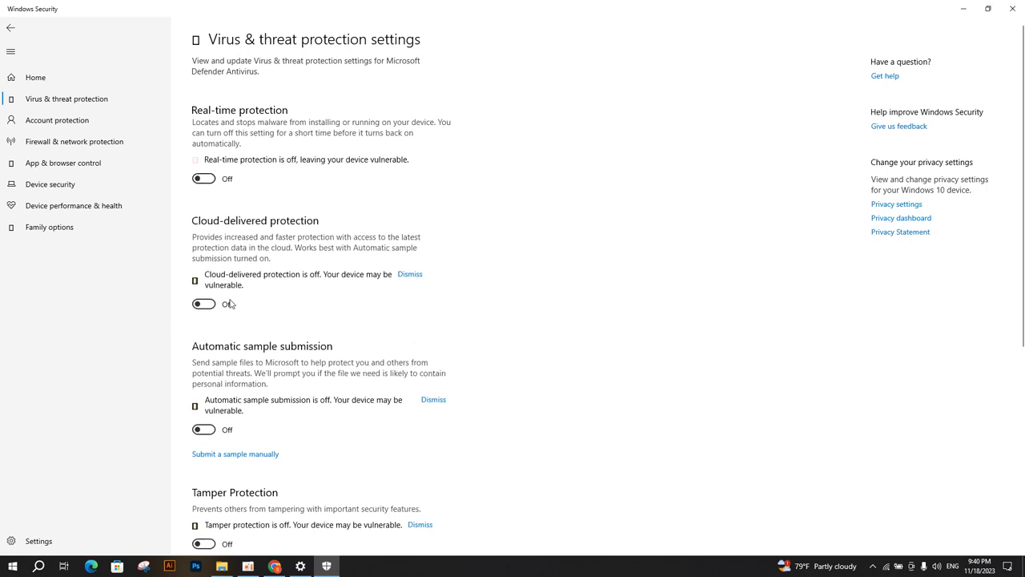
{"action": "scroll", "coordinate": [232, 304], "scroll_direction": "down", "scroll_amount": 5}
{"action": "left_click", "coordinate": [1012, 8]}
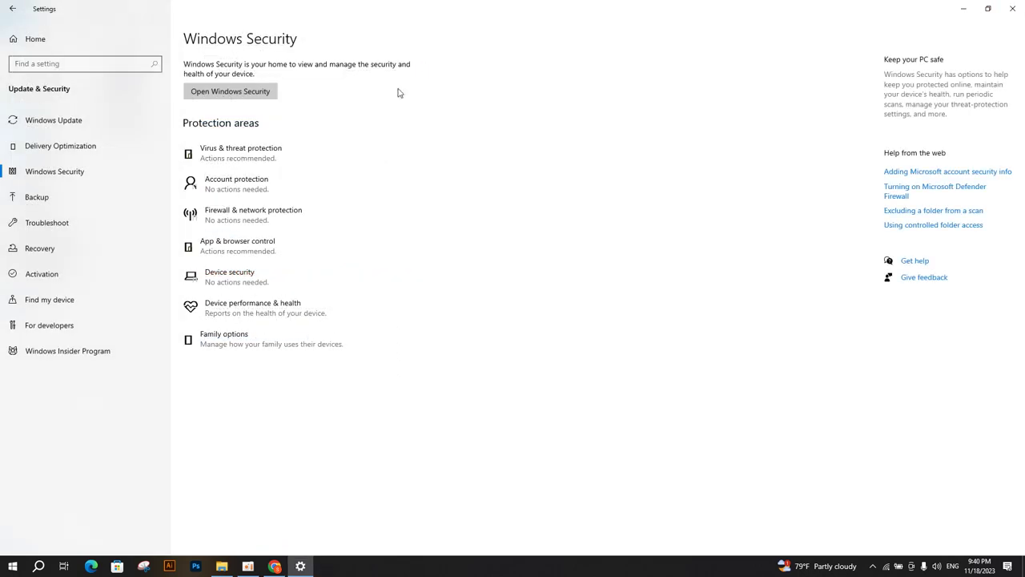
{"action": "left_click", "coordinate": [1013, 8]}
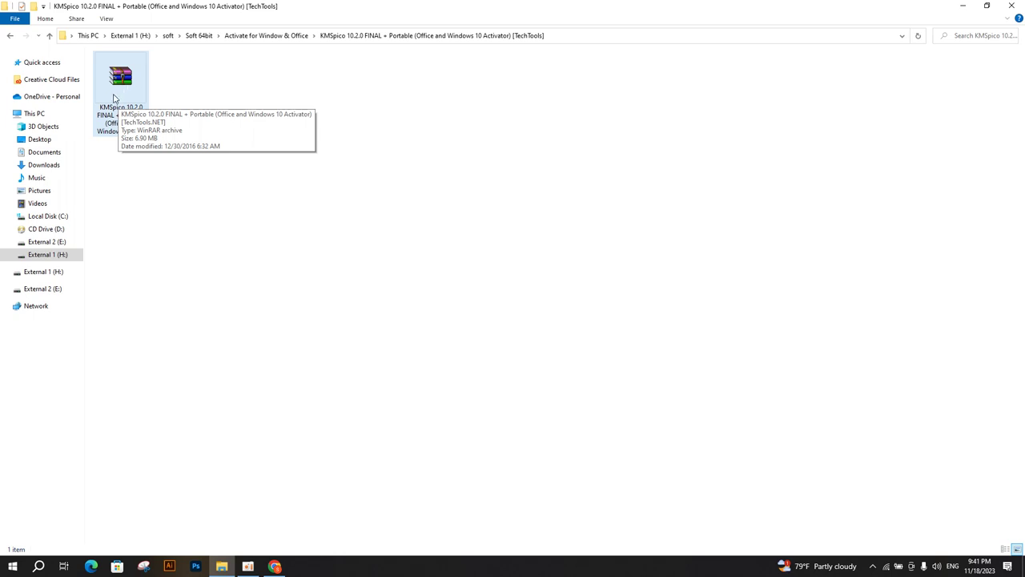
Step: Extract the KMSpico archive here, open the extracted folder, and view it as large icons
{"action": "right_click", "coordinate": [129, 78]}
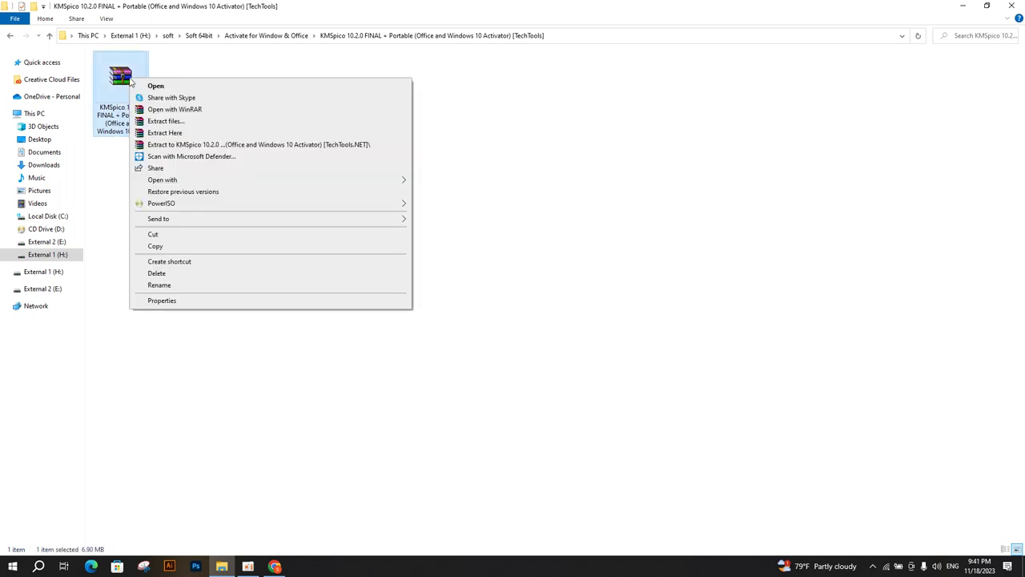
{"action": "left_click", "coordinate": [173, 133]}
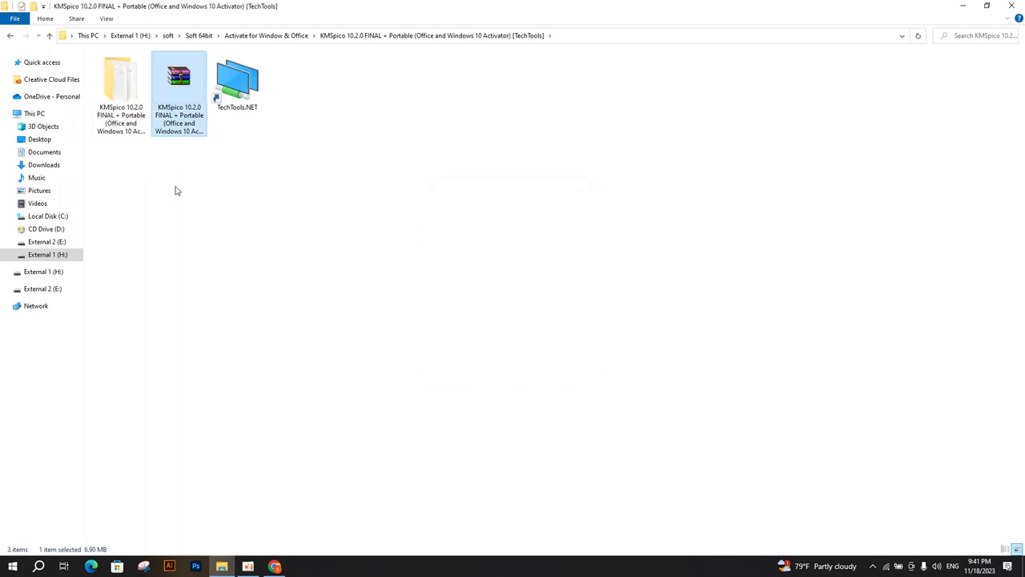
{"action": "double_click", "coordinate": [112, 93]}
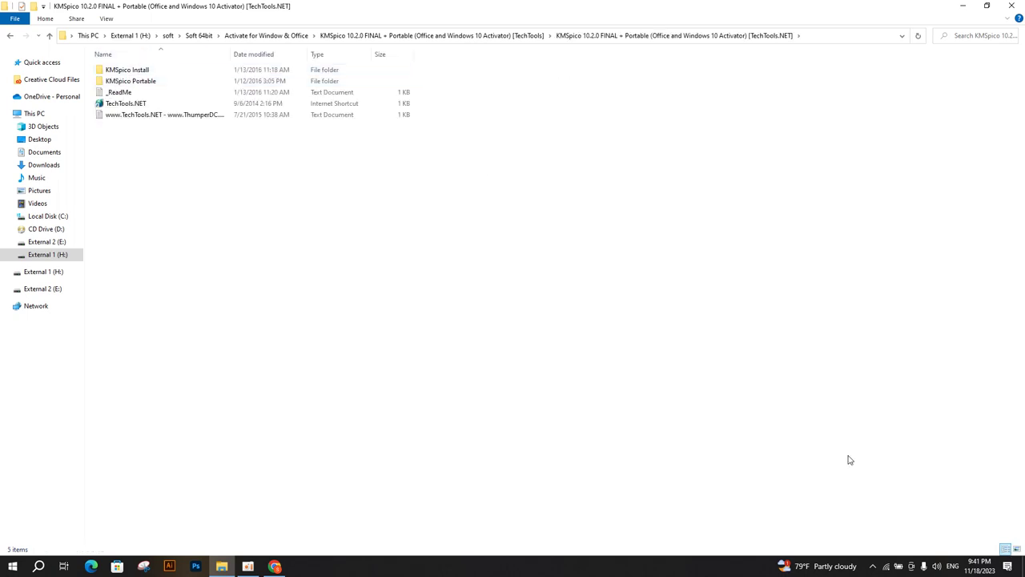
{"action": "left_click", "coordinate": [1016, 549]}
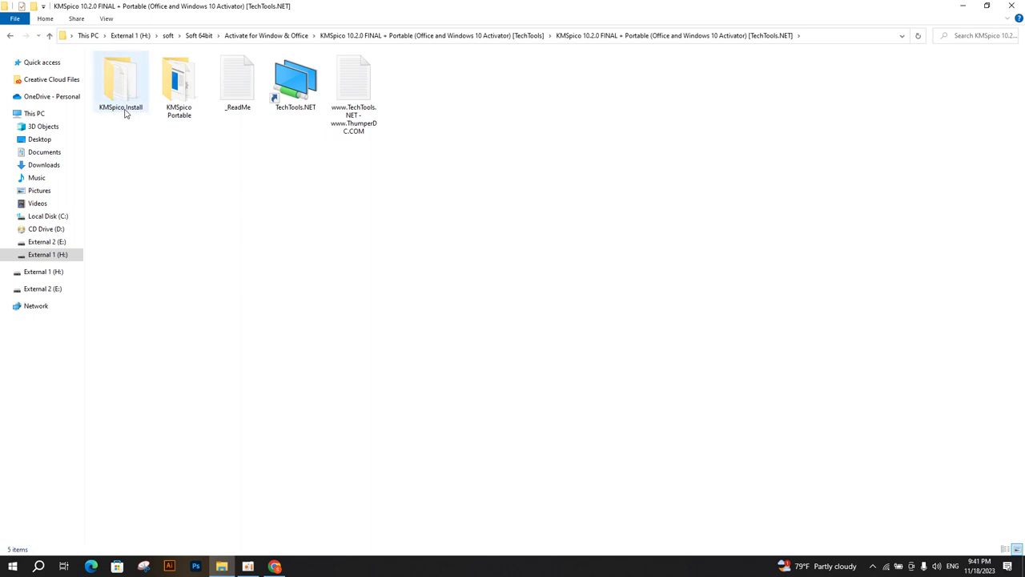
Step: Open the KMSpico Portable folder in large icons and bring up AutoPico's context menu
{"action": "double_click", "coordinate": [180, 85]}
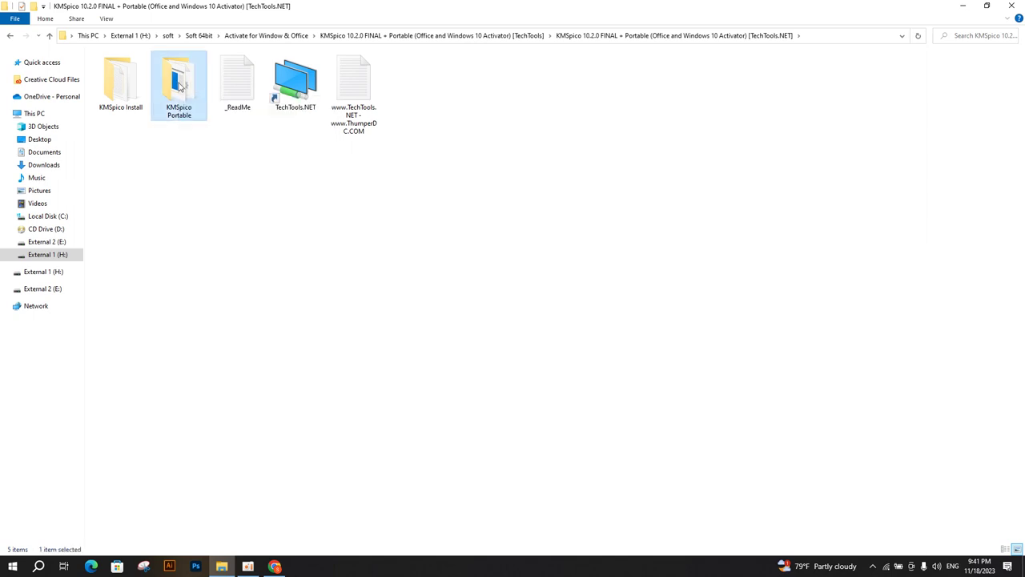
{"action": "left_click", "coordinate": [1016, 548]}
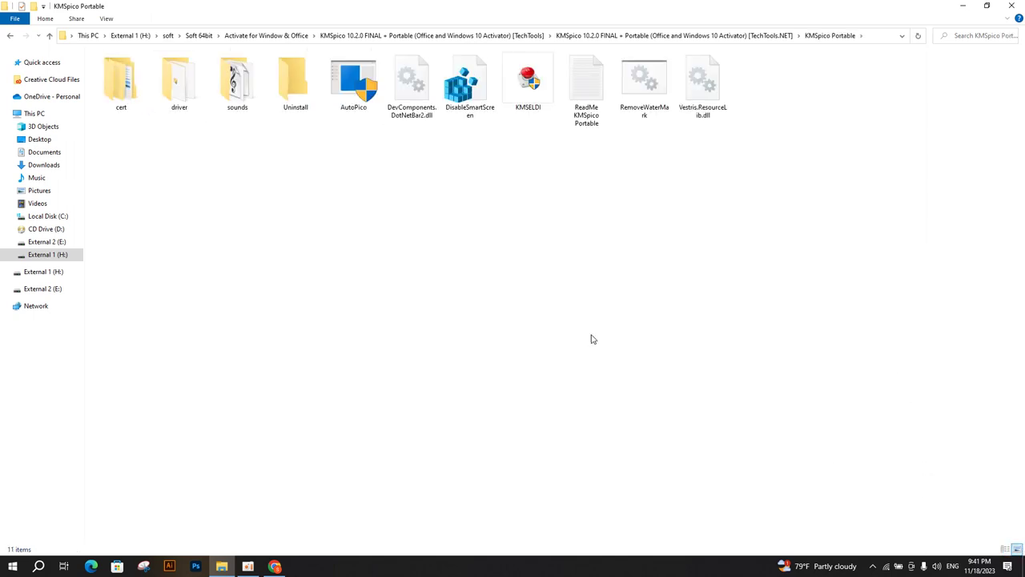
{"action": "left_click", "coordinate": [345, 78]}
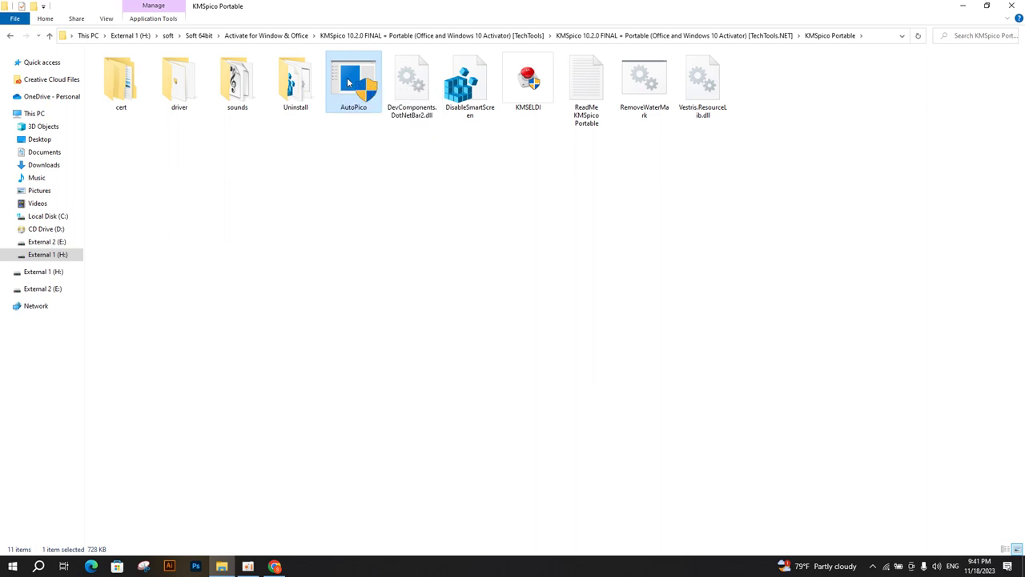
{"action": "right_click", "coordinate": [347, 79]}
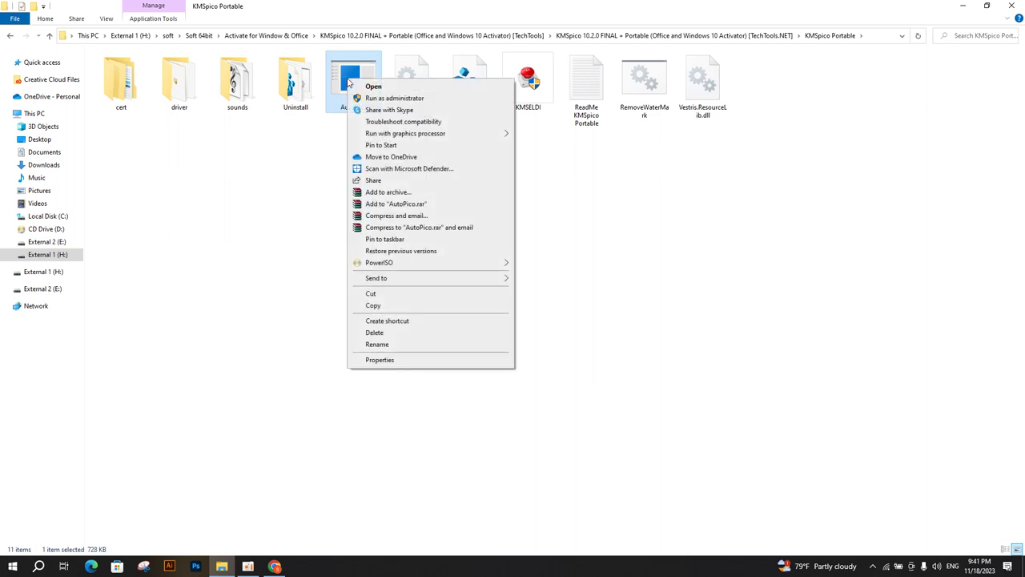
Step: Run AutoPico as administrator, then close the File Explorer window
{"action": "left_click", "coordinate": [437, 98]}
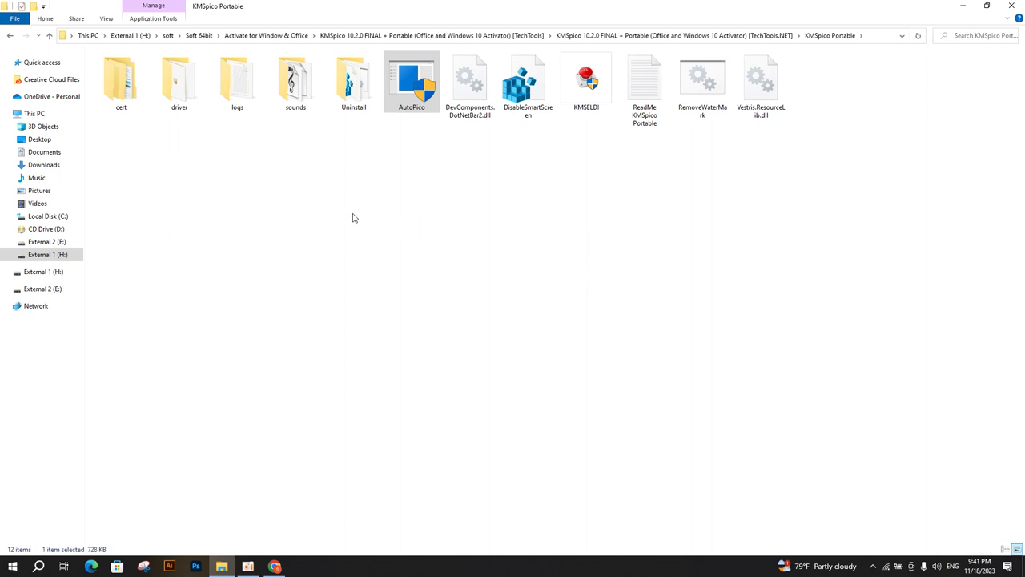
{"action": "left_click", "coordinate": [1012, 6]}
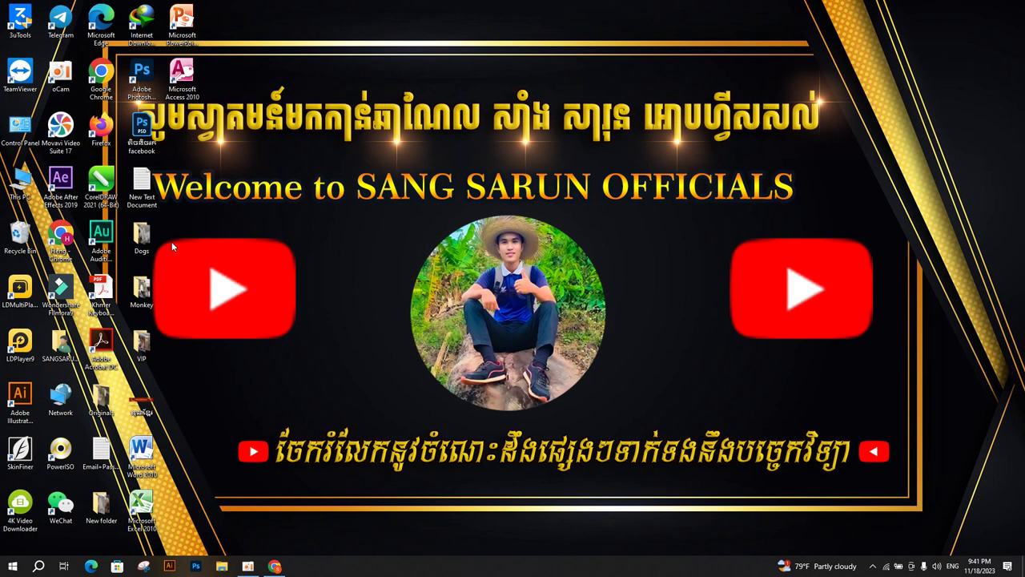
Step: Refresh the desktop and launch Microsoft Word 2010
{"action": "right_click", "coordinate": [333, 45]}
{"action": "left_click", "coordinate": [360, 74]}
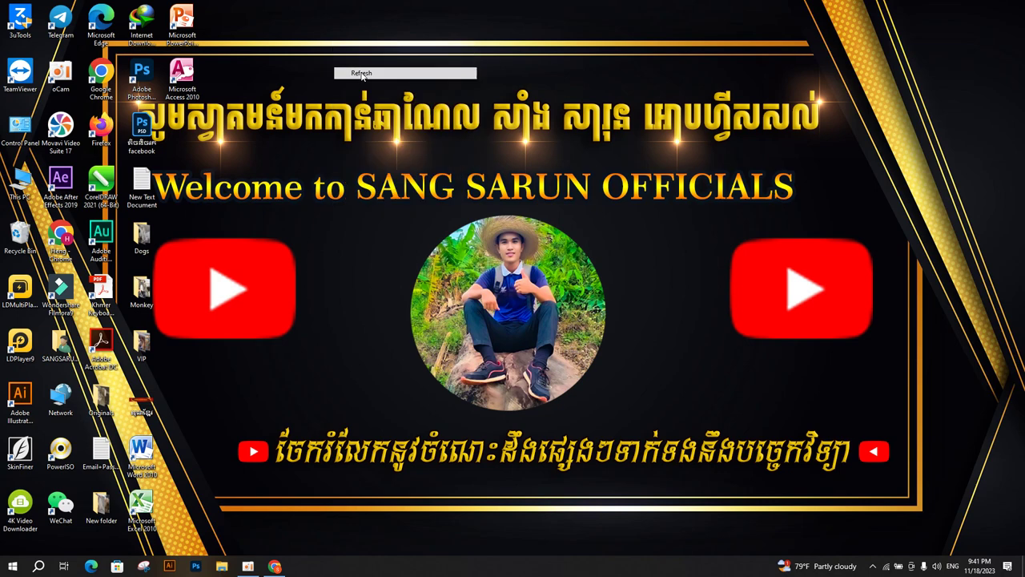
{"action": "double_click", "coordinate": [150, 453]}
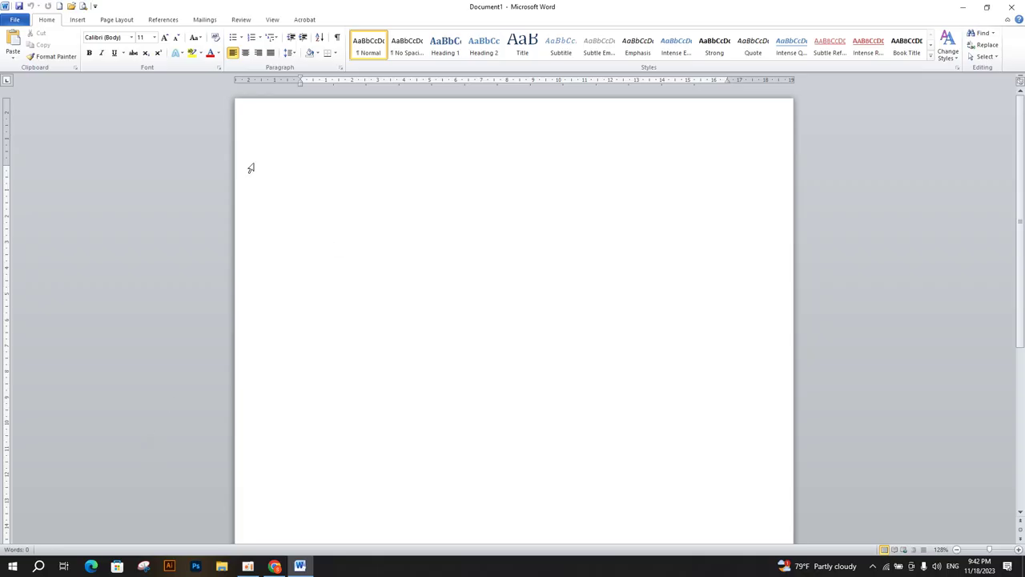
Step: Confirm in File > Help that Office Professional Plus 2010 shows Product Activated, then close Word
{"action": "left_click", "coordinate": [16, 20]}
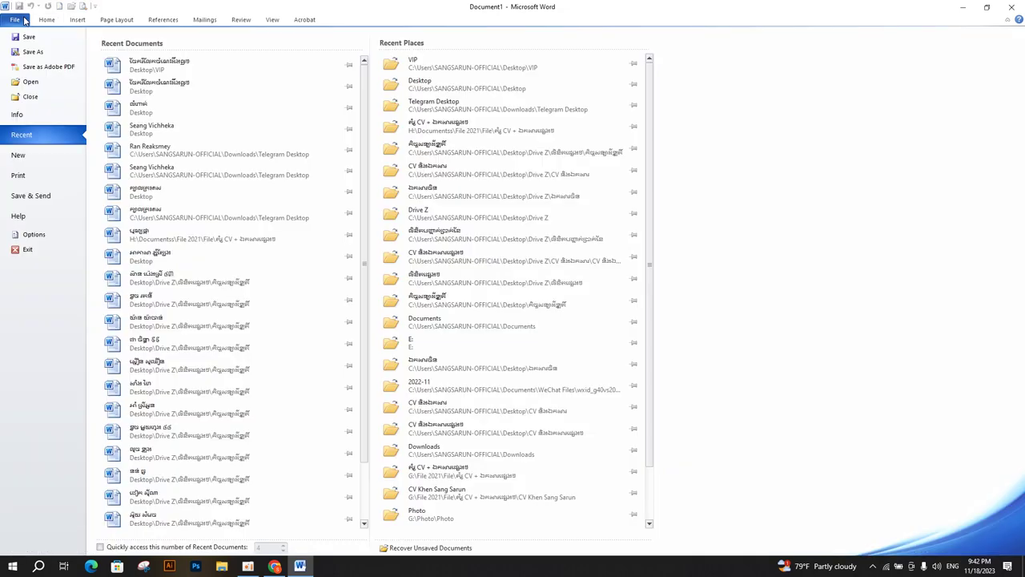
{"action": "left_click", "coordinate": [16, 19]}
{"action": "left_click", "coordinate": [16, 19]}
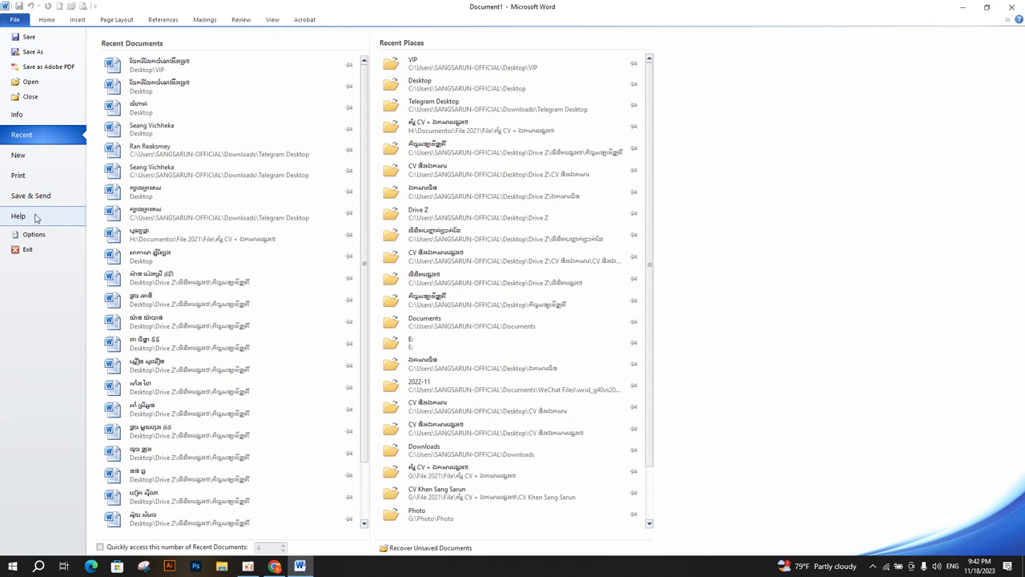
{"action": "left_click", "coordinate": [35, 218]}
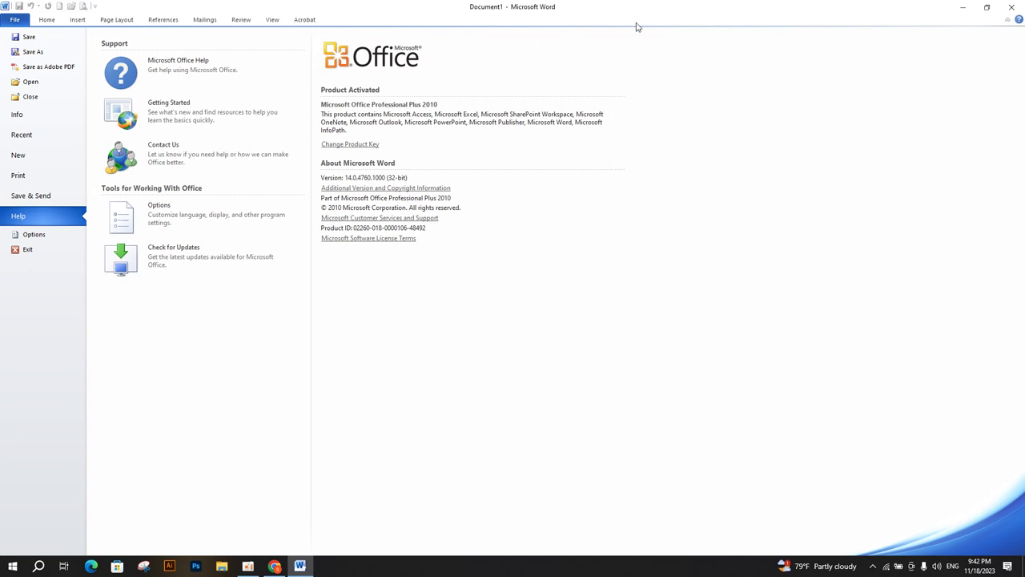
{"action": "left_click", "coordinate": [1012, 6]}
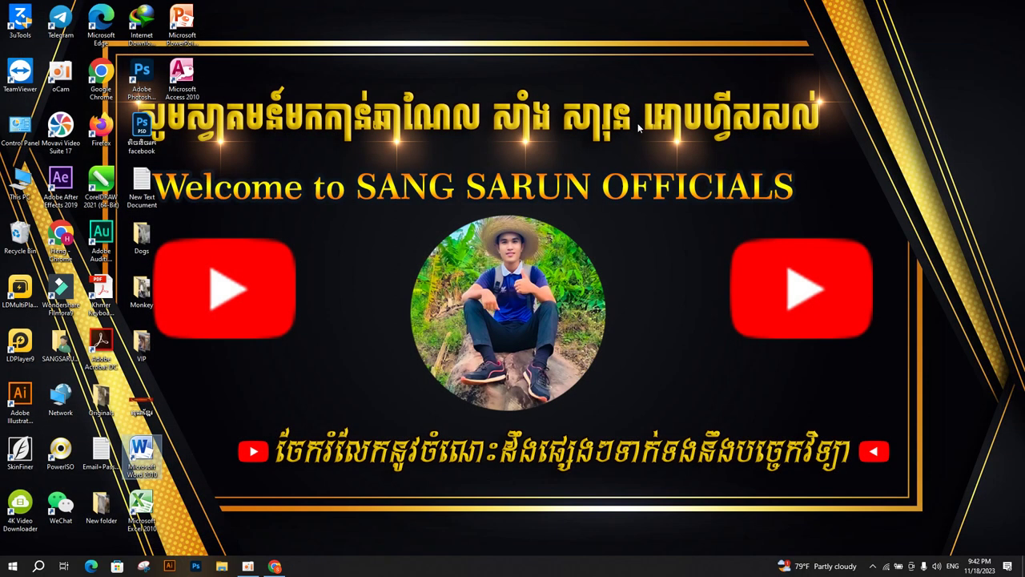
{"action": "right_click", "coordinate": [444, 52]}
{"action": "left_click", "coordinate": [479, 80]}
{"action": "right_click", "coordinate": [704, 18]}
{"action": "left_click", "coordinate": [731, 50]}
{"action": "left_click", "coordinate": [659, 41]}
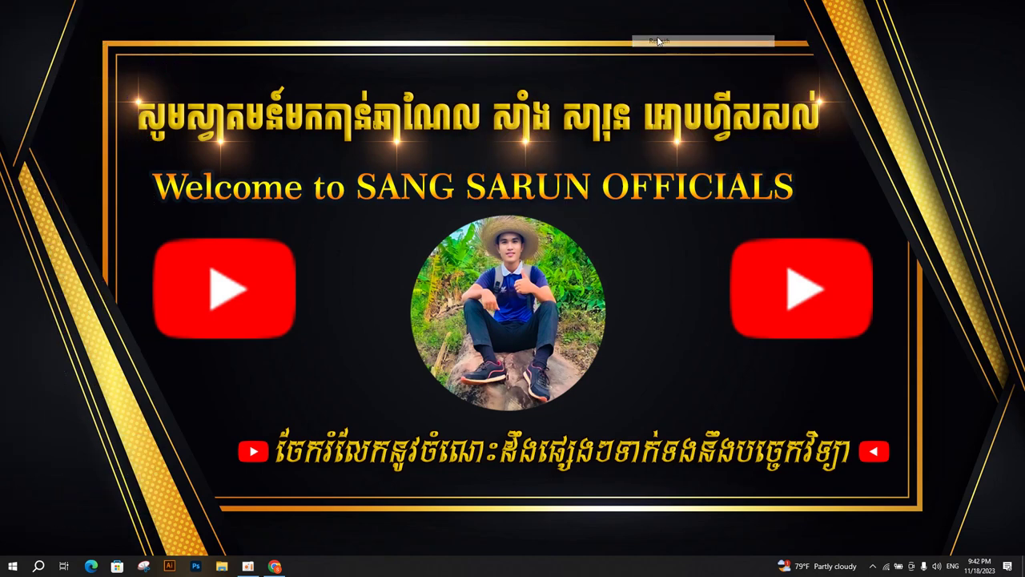
{"action": "right_click", "coordinate": [654, 38]}
{"action": "left_click", "coordinate": [680, 71]}
{"action": "right_click", "coordinate": [622, 44]}
{"action": "left_click", "coordinate": [650, 75]}
{"action": "right_click", "coordinate": [629, 50]}
{"action": "left_click", "coordinate": [656, 80]}
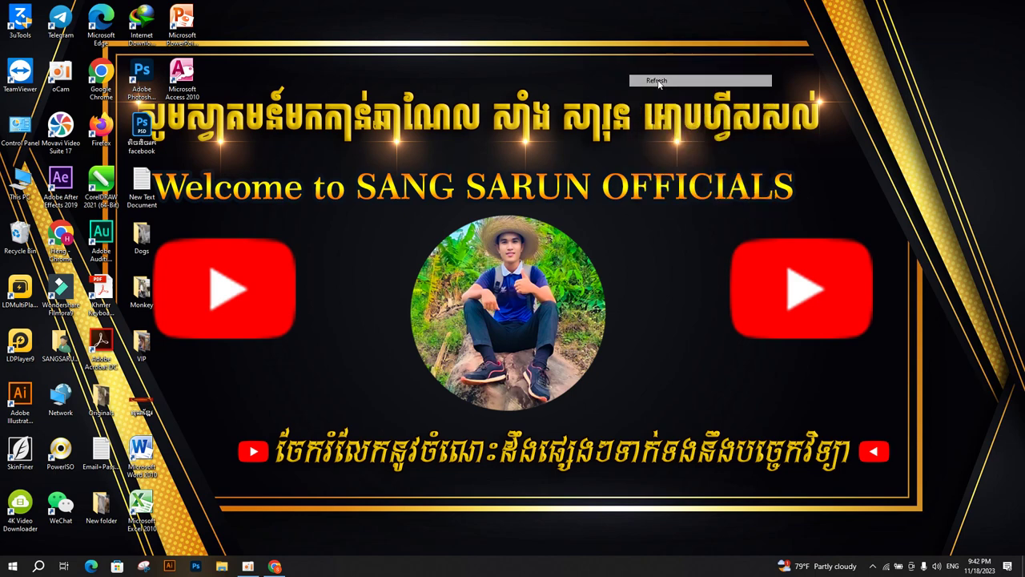
{"action": "right_click", "coordinate": [638, 60]}
{"action": "left_click", "coordinate": [662, 92]}
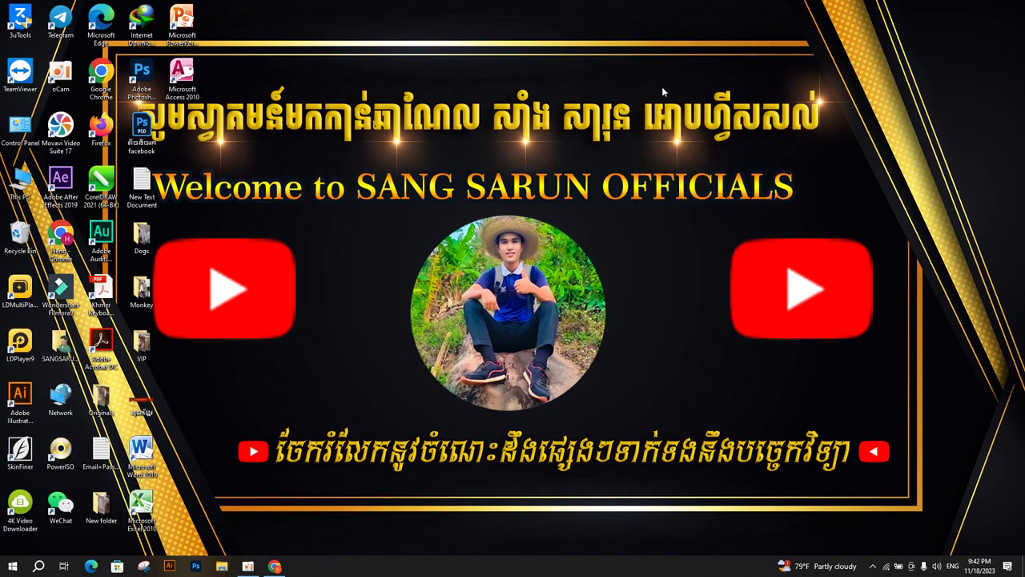